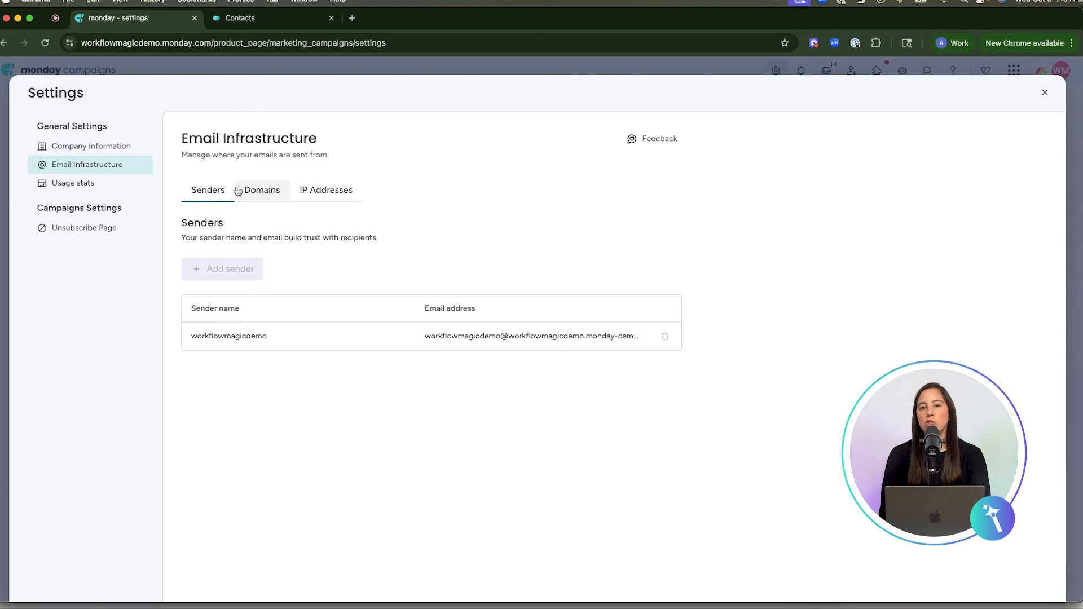
Review the email infrastructure's domain and IP address settings.
left_click(268, 195)
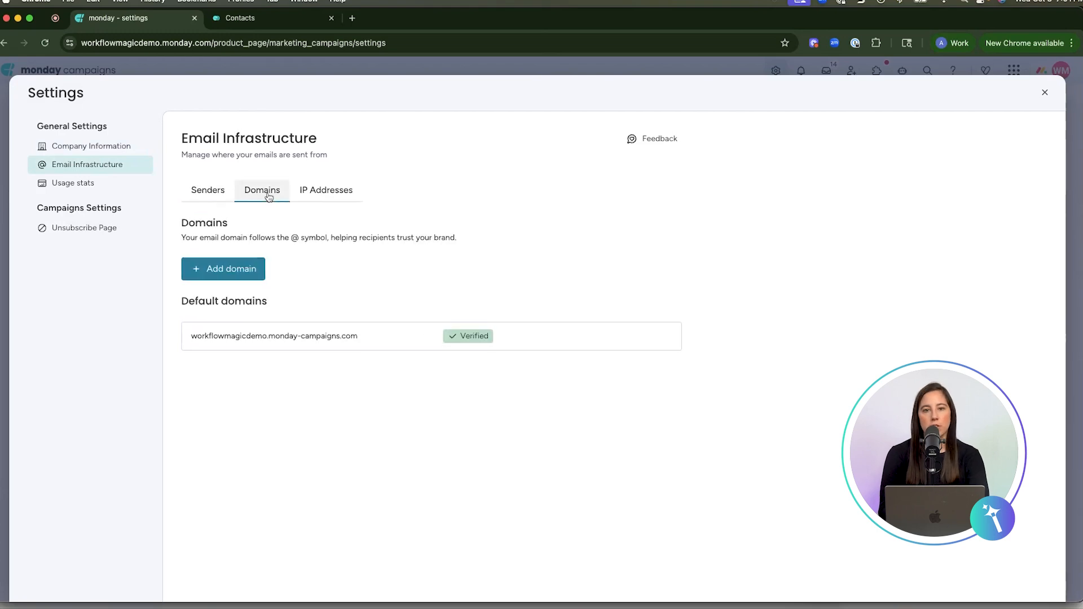
left_click(322, 189)
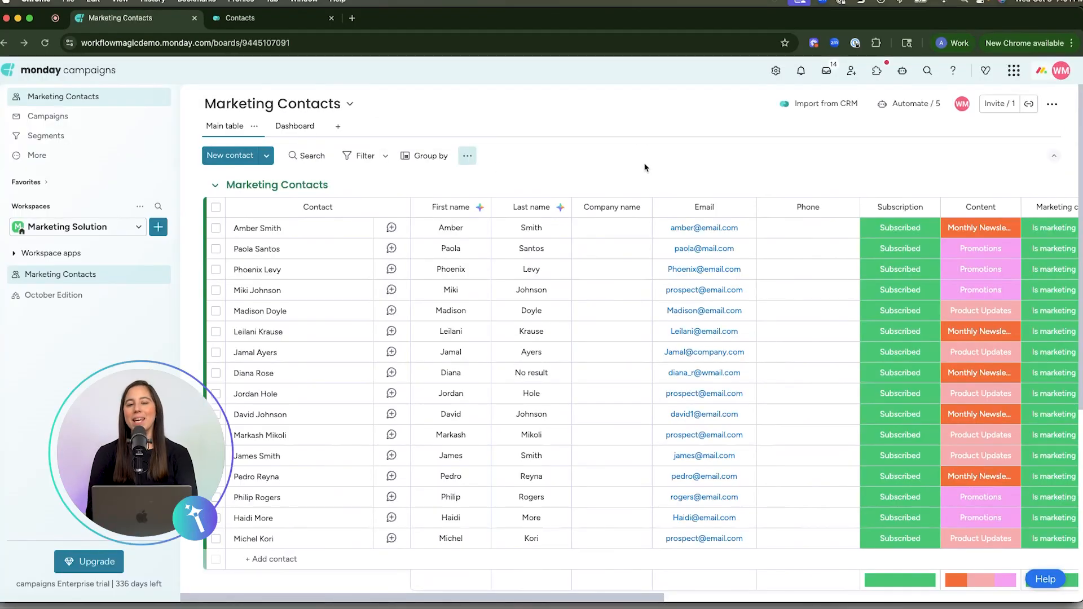
Review the contact import option and the blank New Contact form on the Marketing Contacts board.
left_click(266, 157)
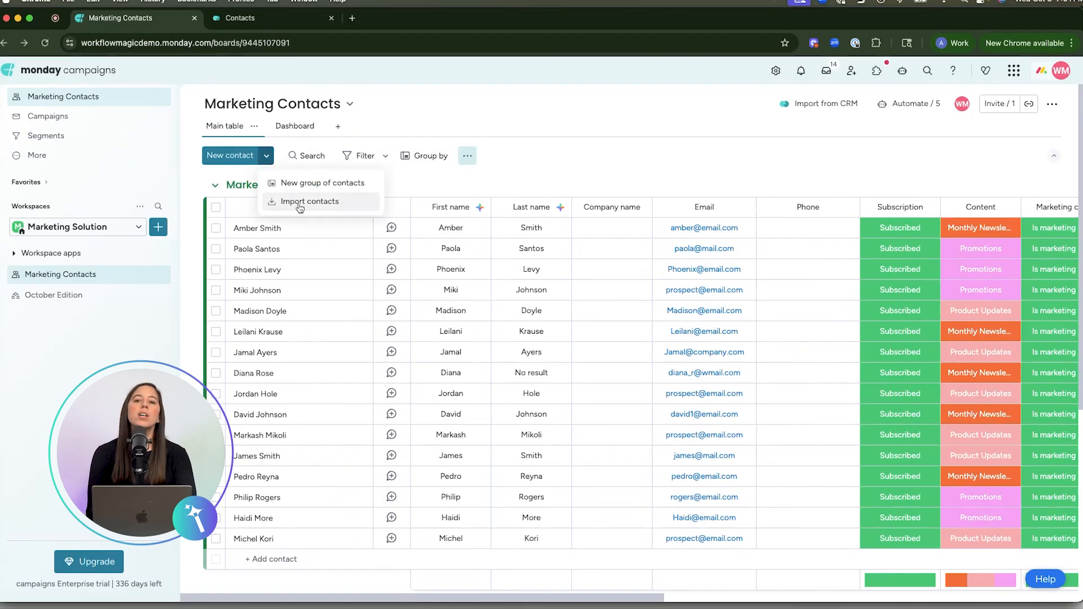
left_click(560, 145)
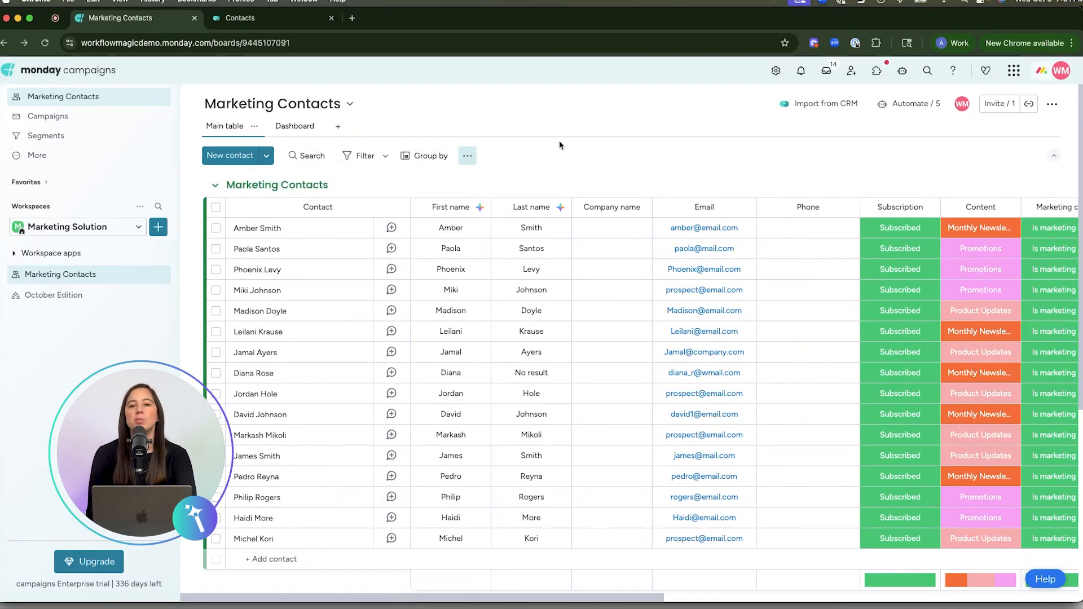
left_click(226, 155)
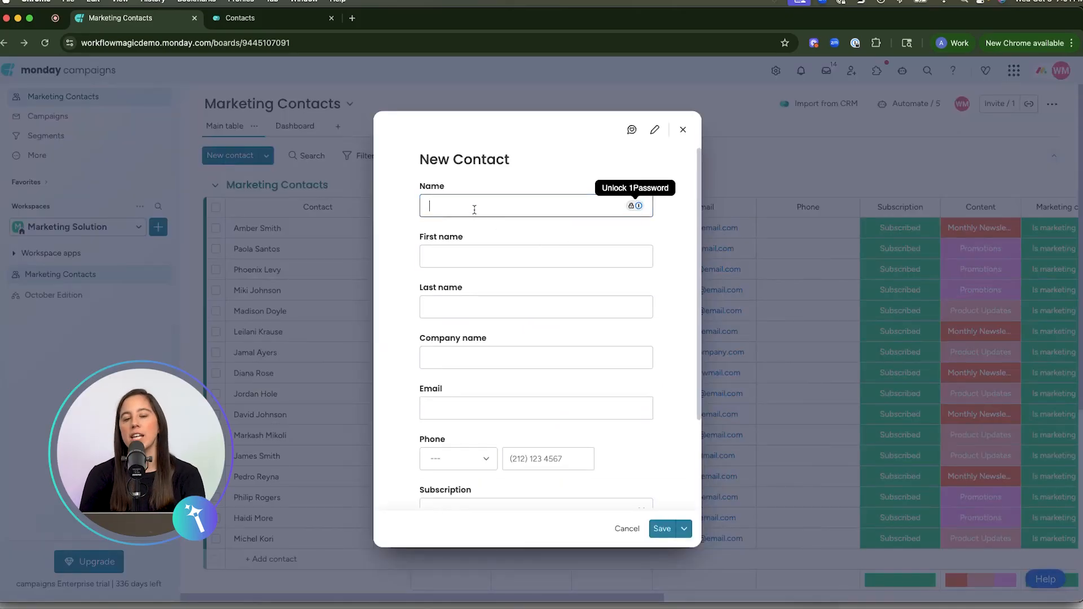
left_click(682, 129)
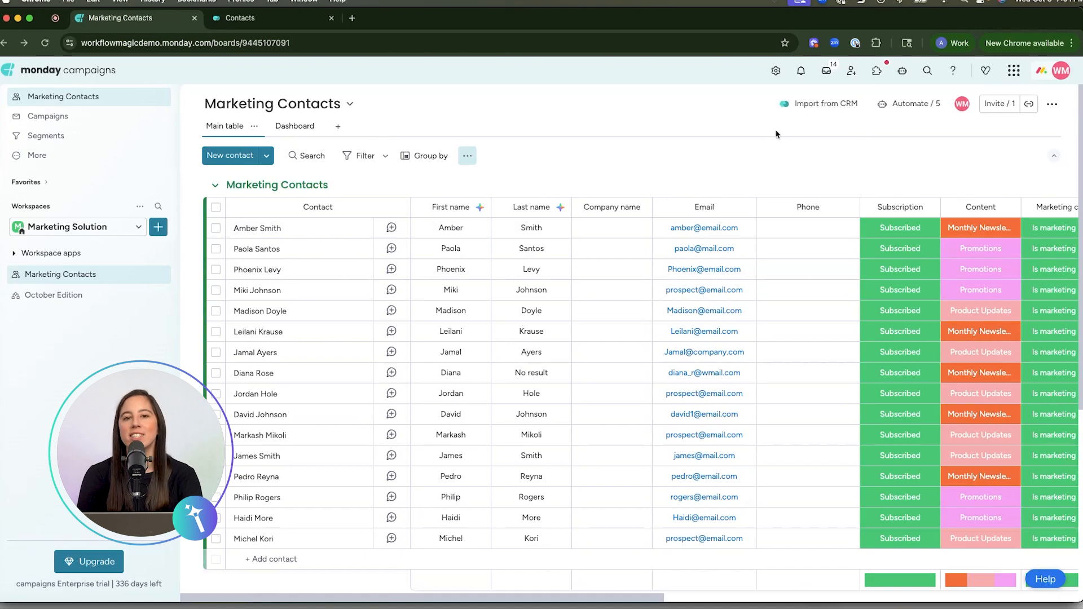
Connect the CRM Contacts board as the source for importing marketing contacts and open that board.
left_click(800, 106)
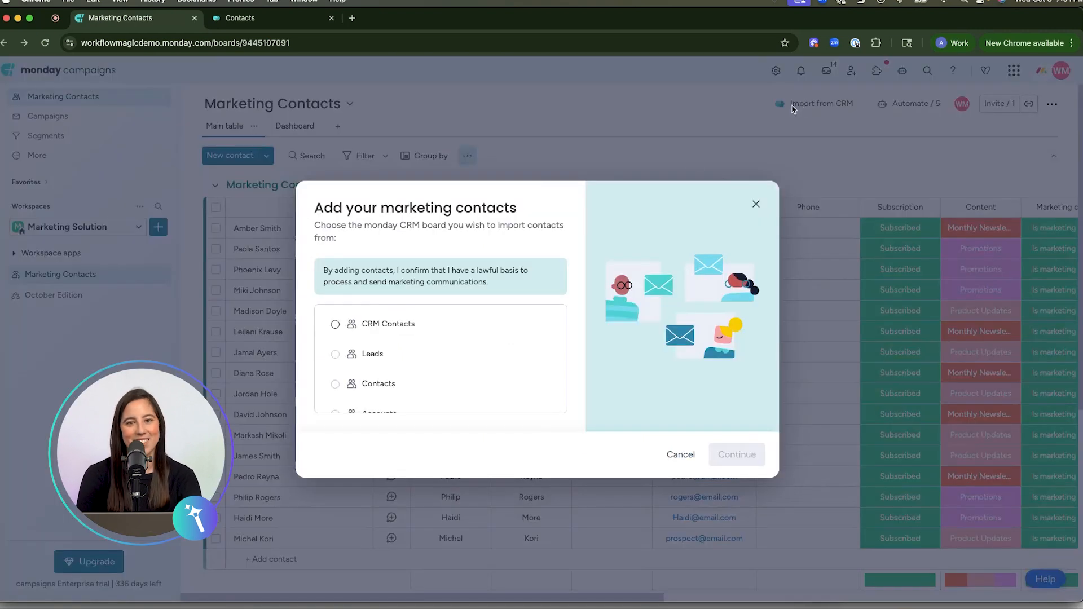
left_click(335, 324)
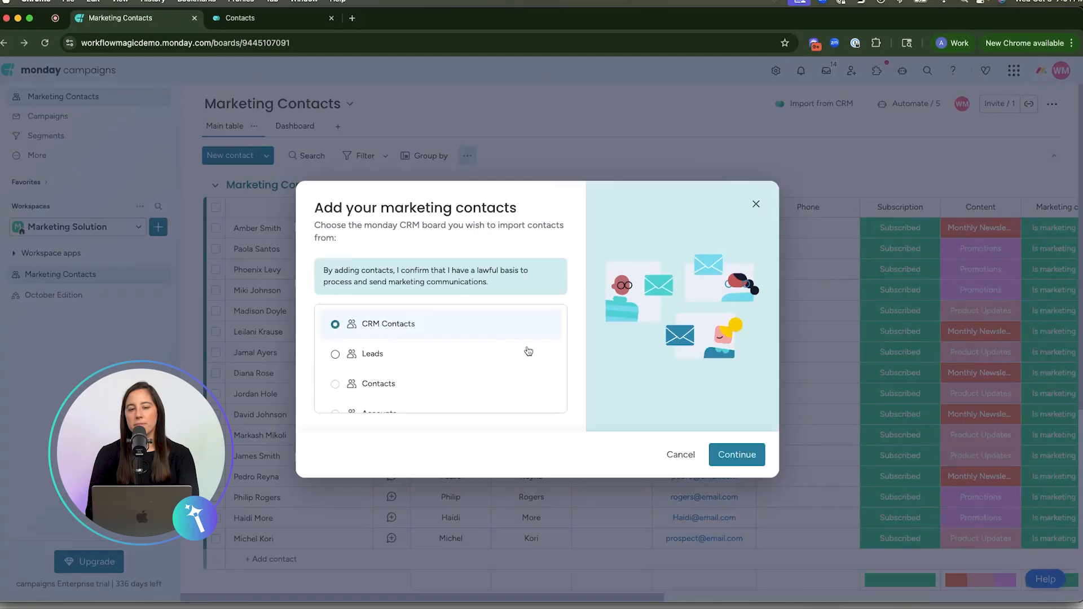
left_click(736, 456)
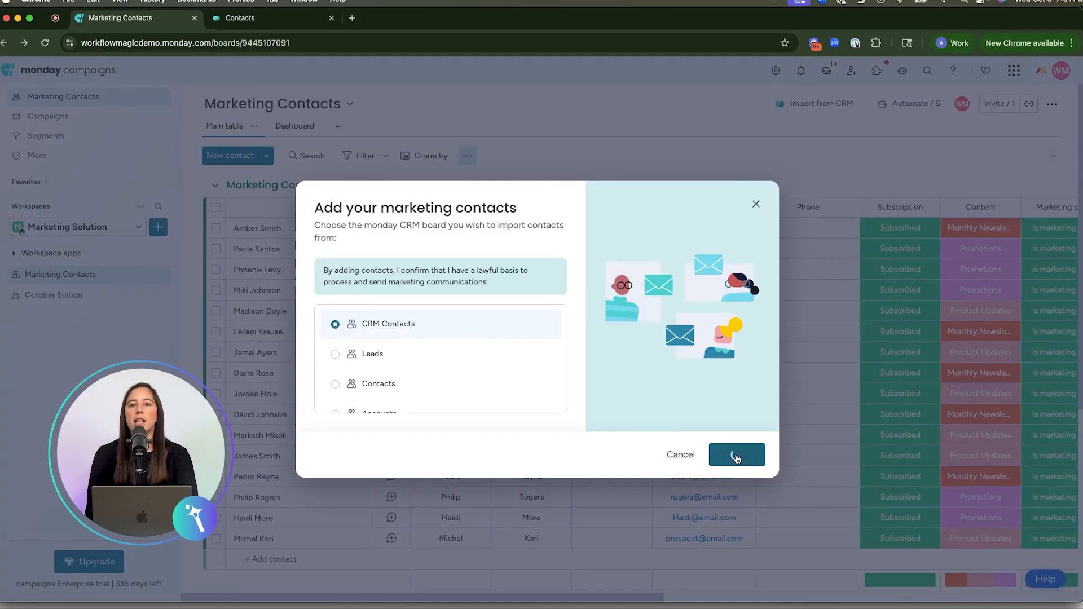
left_click(426, 262)
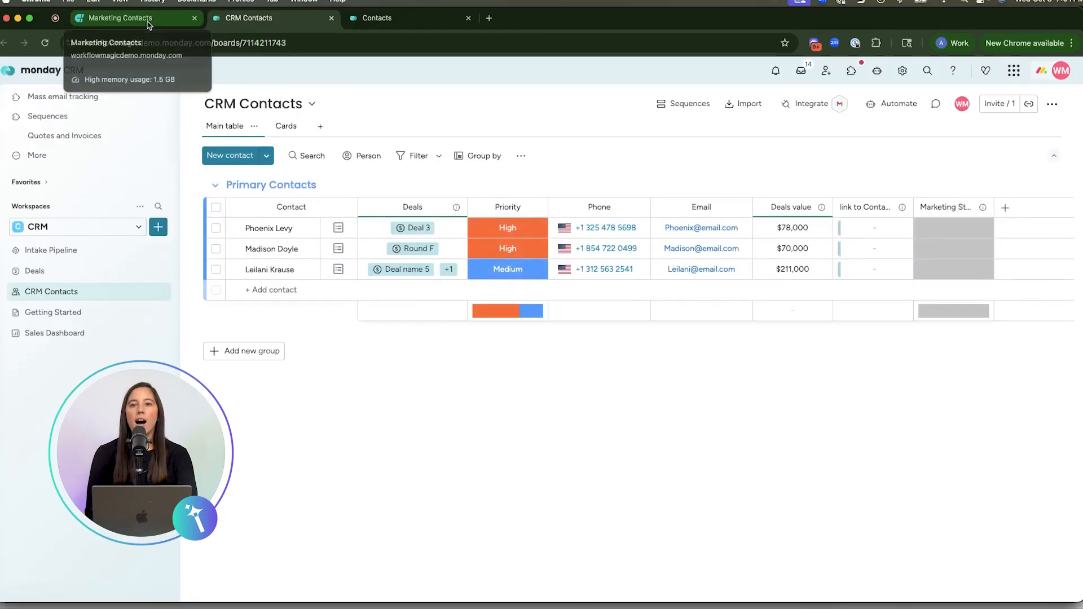
Set the marketing status of all three primary contacts to Marketing contact in one batch.
left_click(215, 228)
left_click(215, 249)
left_click(215, 269)
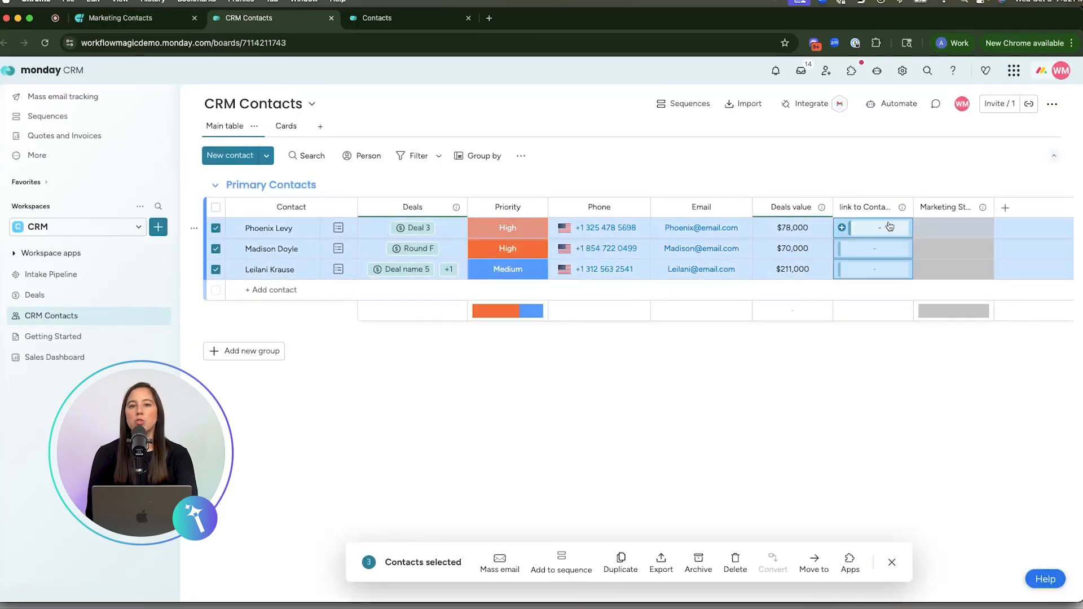
left_click(954, 228)
left_click(951, 260)
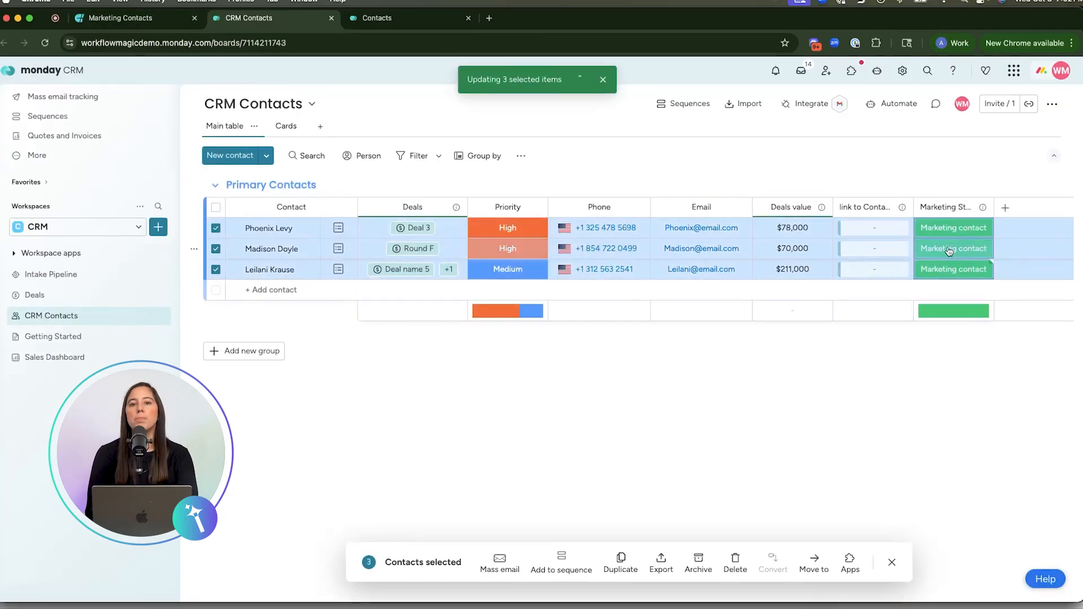
Return to the Marketing Contacts board and examine the columns of the imported CRM Contacts group.
left_click(144, 19)
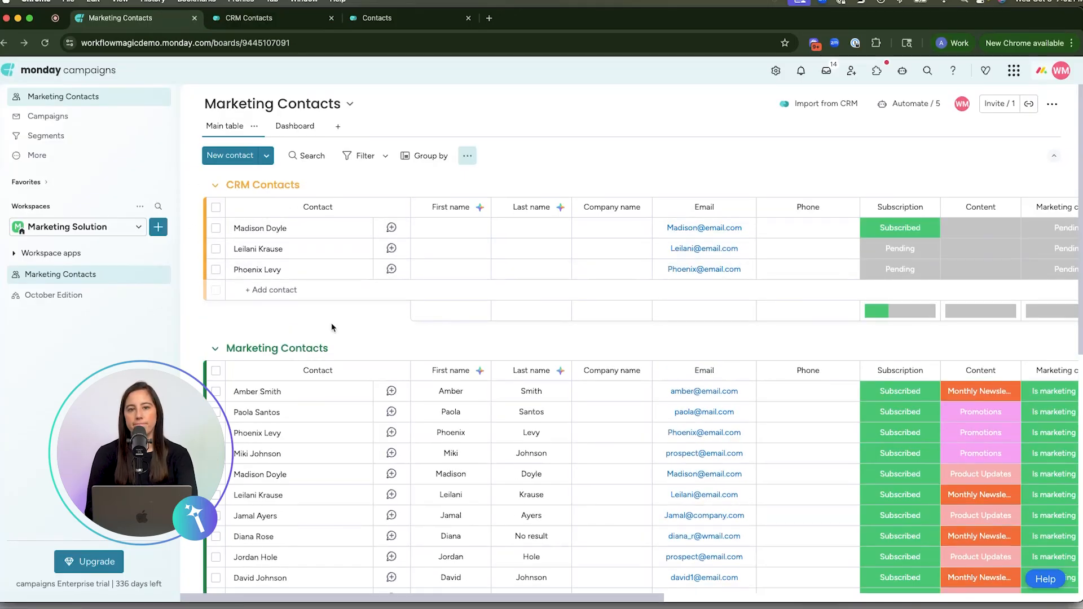
scroll(604, 338, "right", 15)
scroll(604, 338, "right", 2)
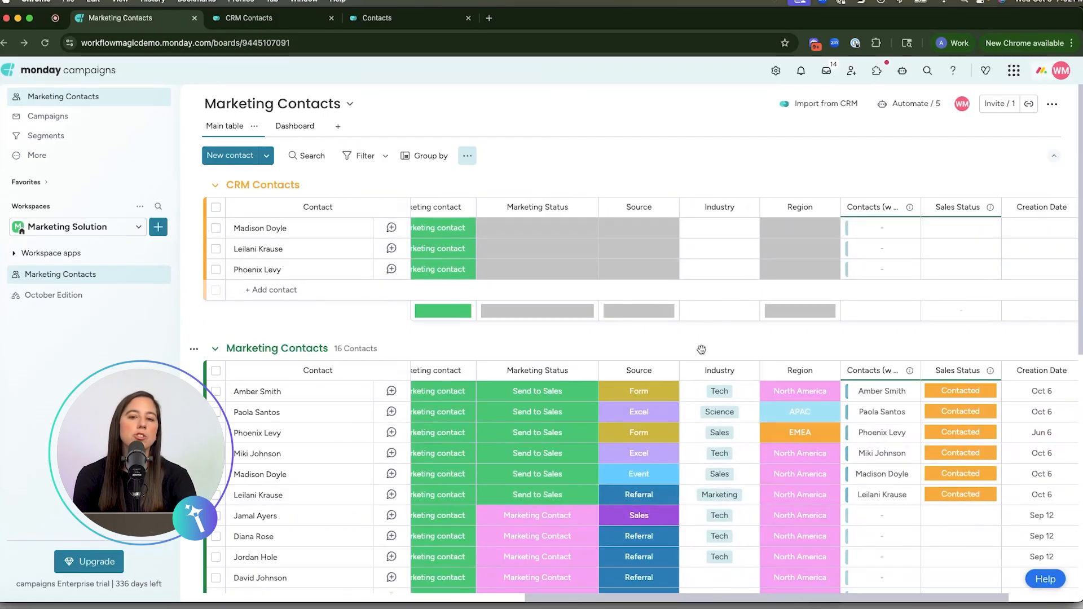
scroll(787, 456, "left", 10)
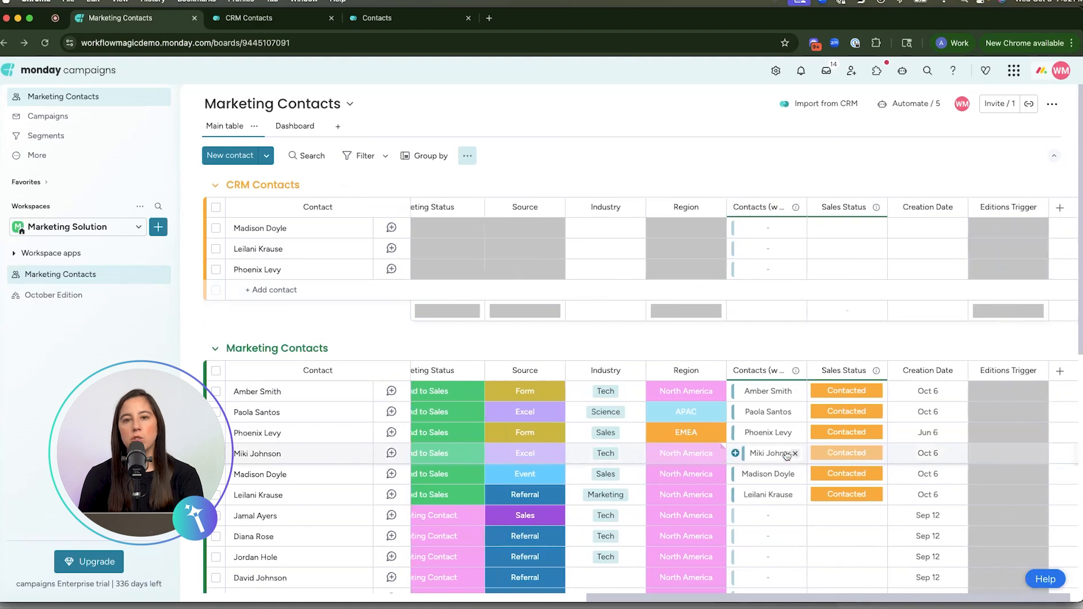
scroll(787, 455, "left", 4)
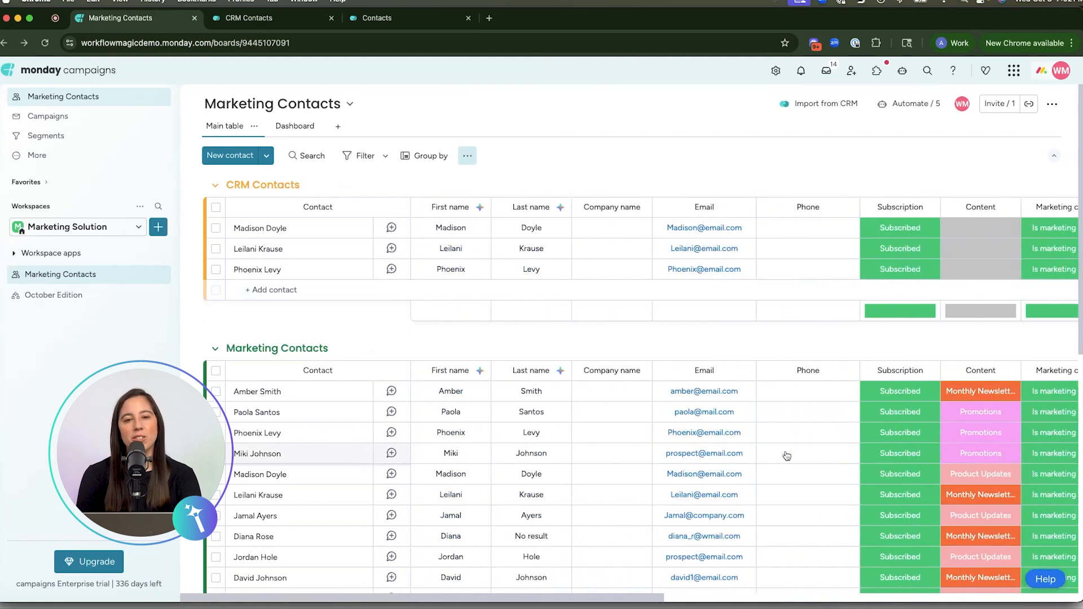
left_click(785, 452)
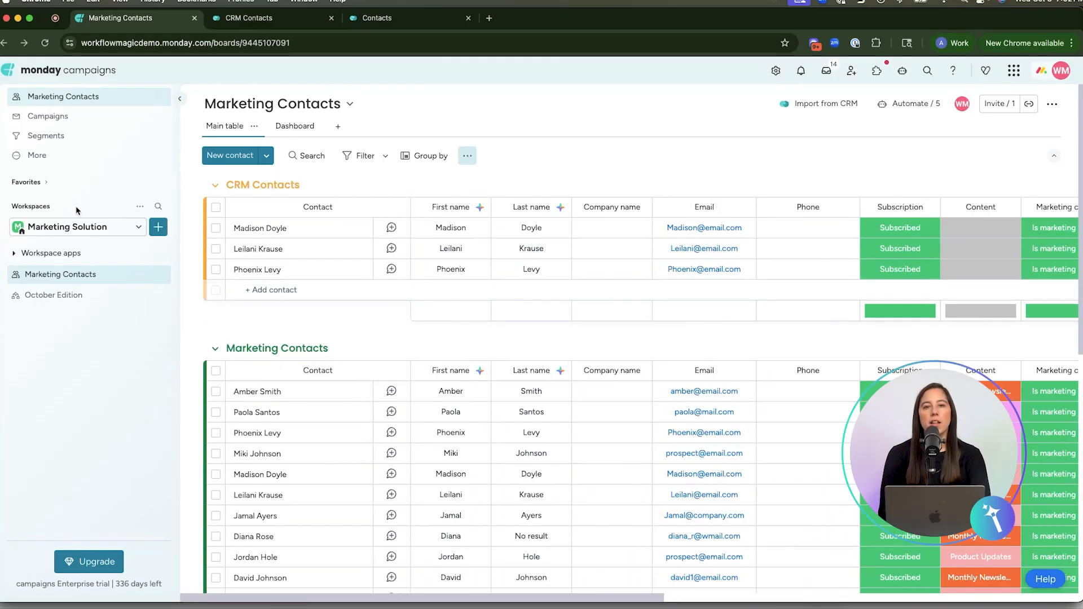
Start a new audience segment named "Tech - North America".
left_click(51, 136)
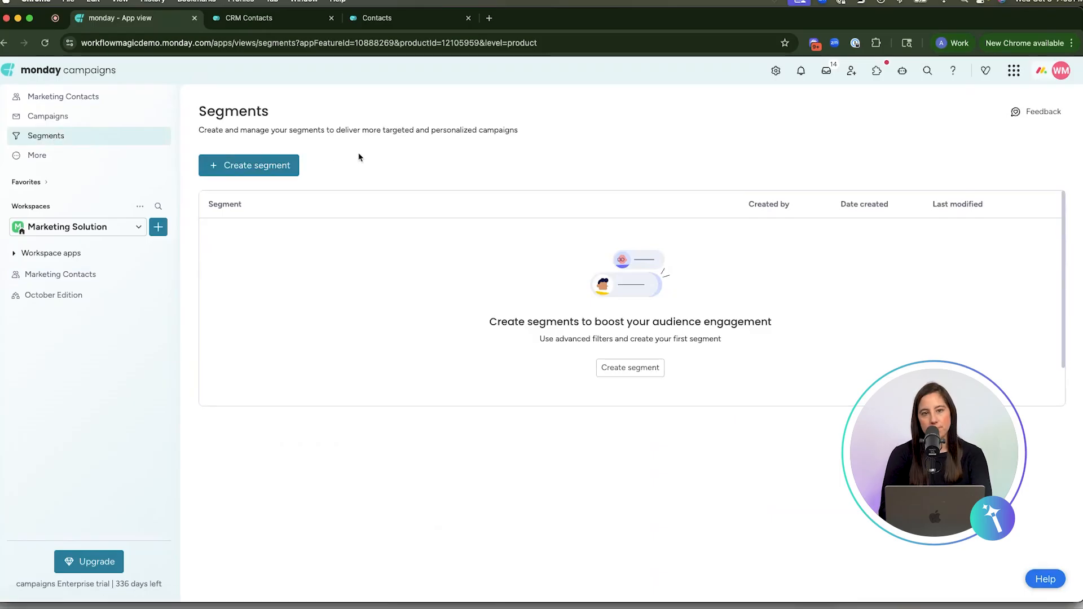
left_click(273, 172)
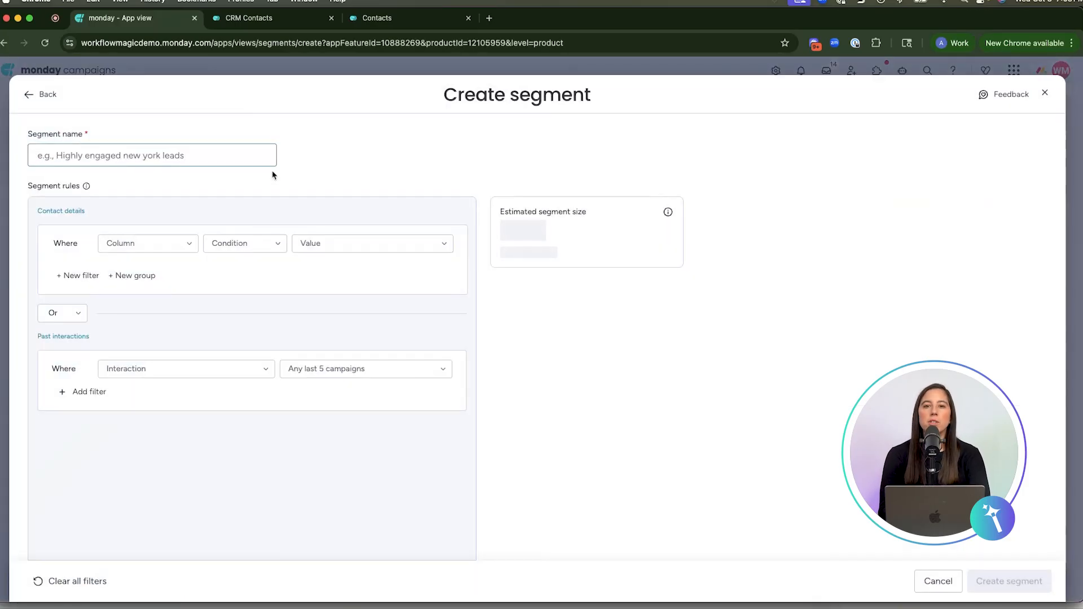
type("Tech - N")
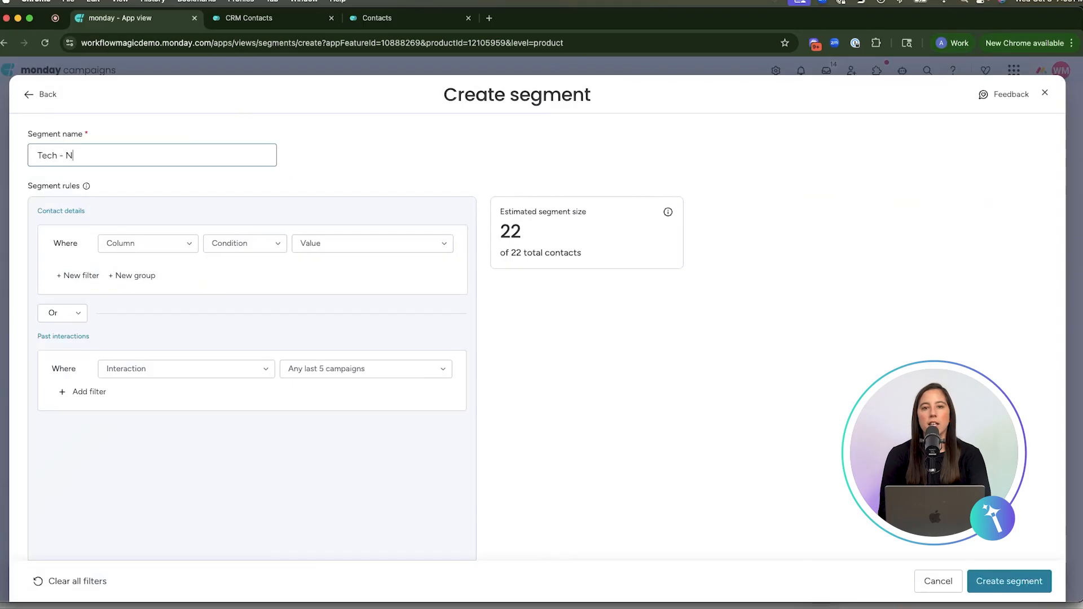
type("orth America")
Add a contact details rule to the segment where Region is North America.
left_click(133, 243)
scroll(147, 316, "down", 3)
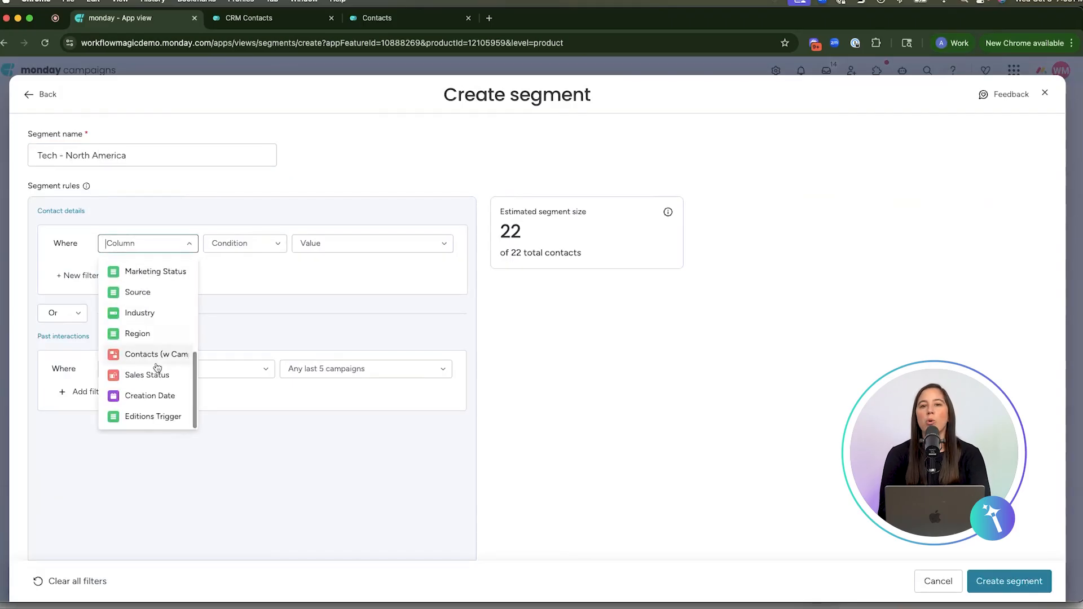
left_click(139, 333)
left_click(314, 243)
left_click(330, 320)
Add a second rule requiring Industry to be Tech and create the segment.
left_click(73, 276)
left_click(127, 269)
scroll(141, 338, "down", 3)
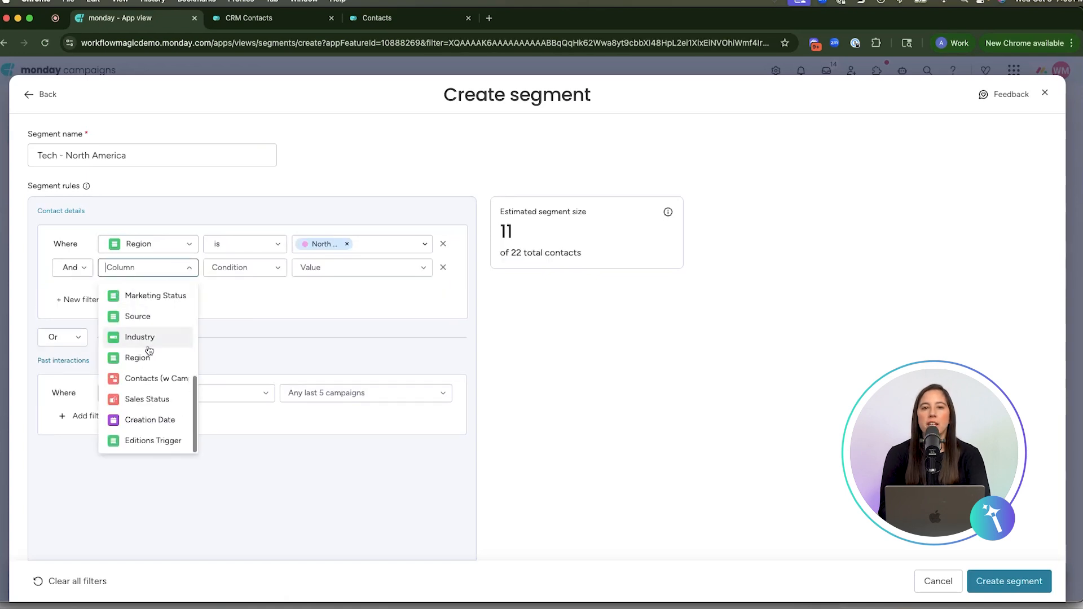
left_click(146, 338)
left_click(326, 270)
left_click(329, 292)
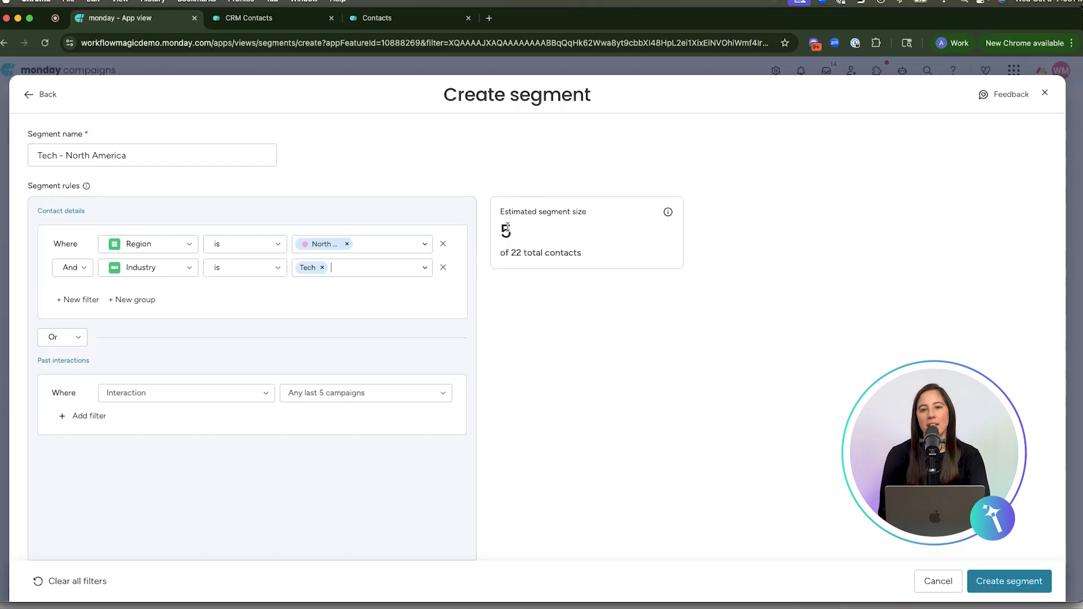
left_click(1009, 582)
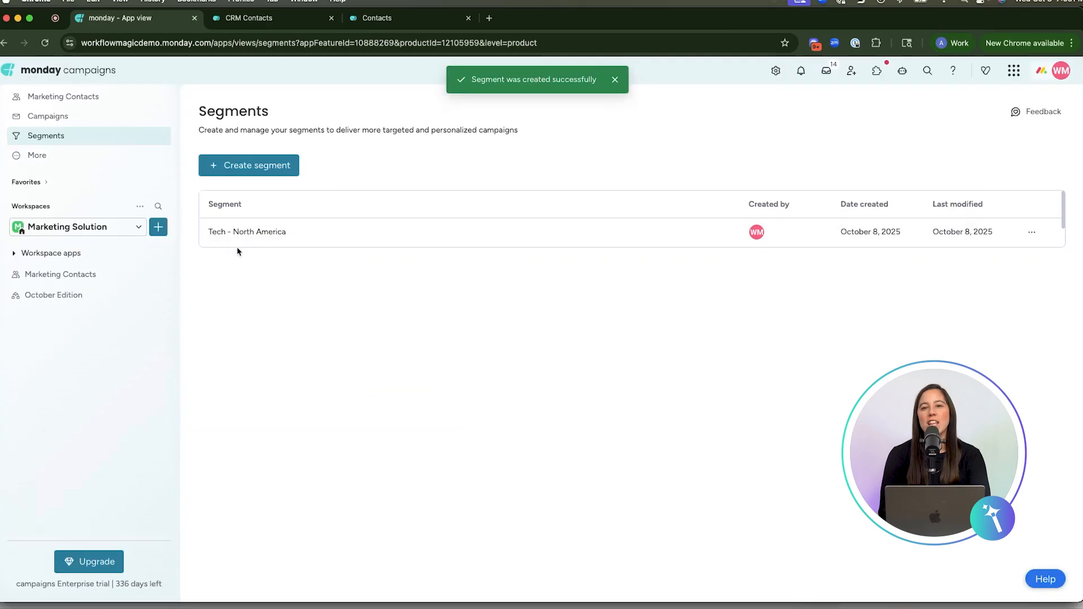
Create a new email campaign named "Title".
left_click(52, 118)
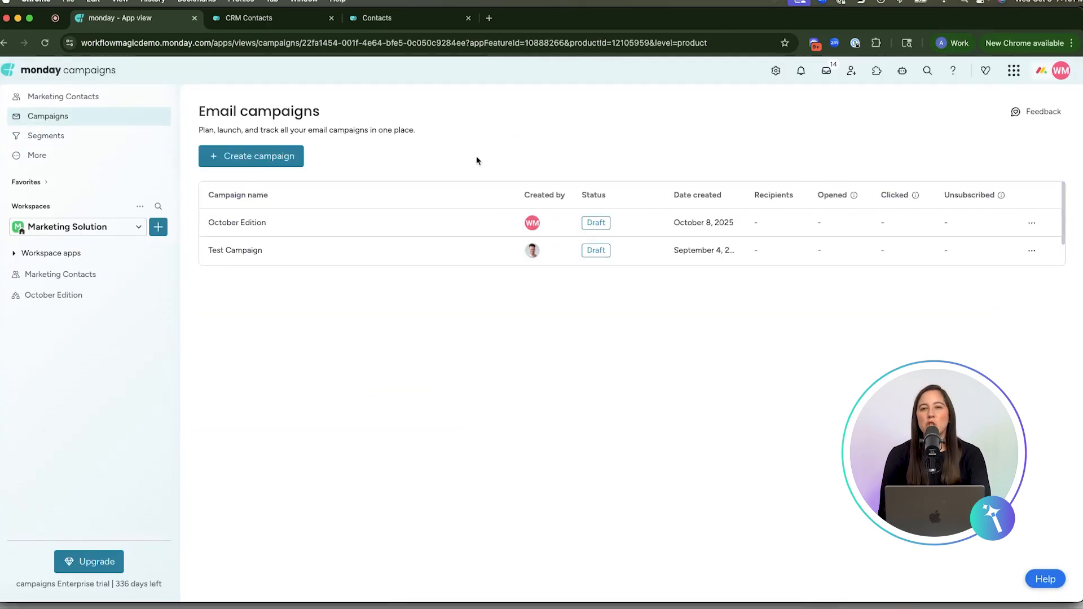
left_click(289, 156)
type("Title")
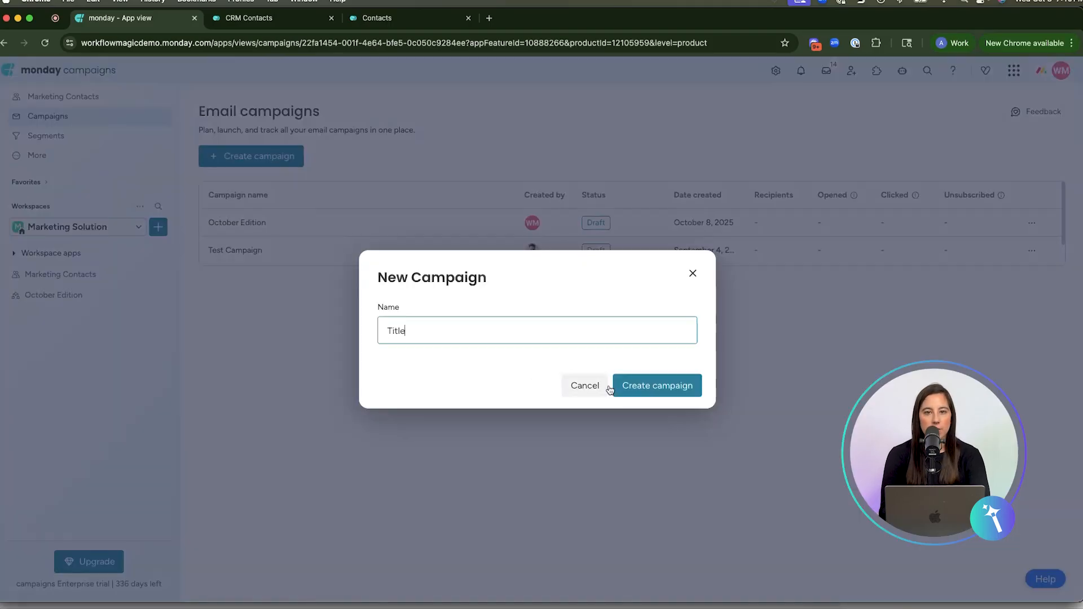
left_click(642, 387)
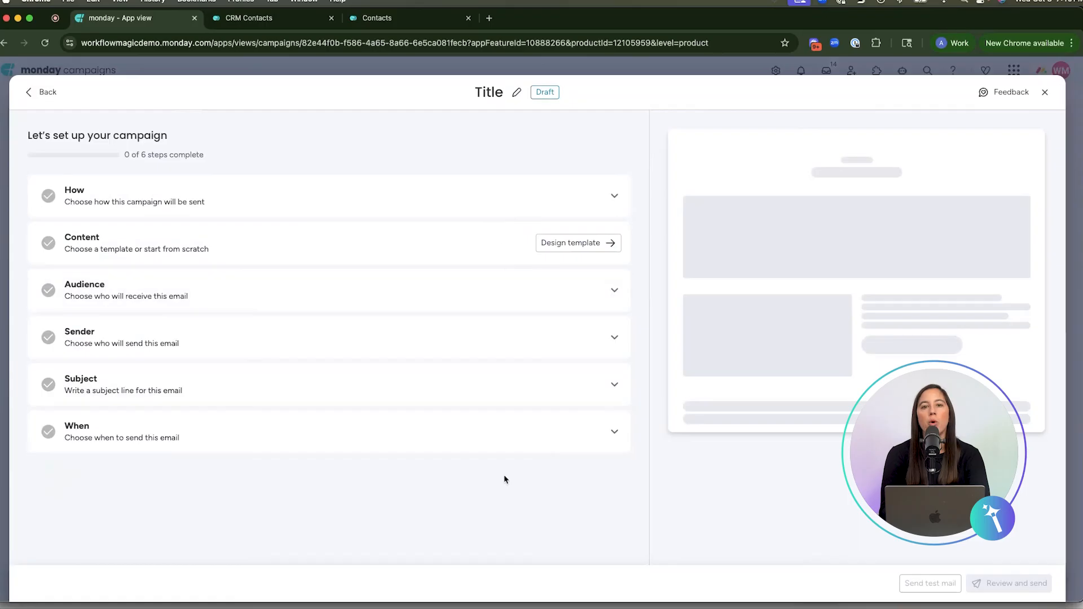
Save the campaign's sending method as a one-time email.
left_click(402, 214)
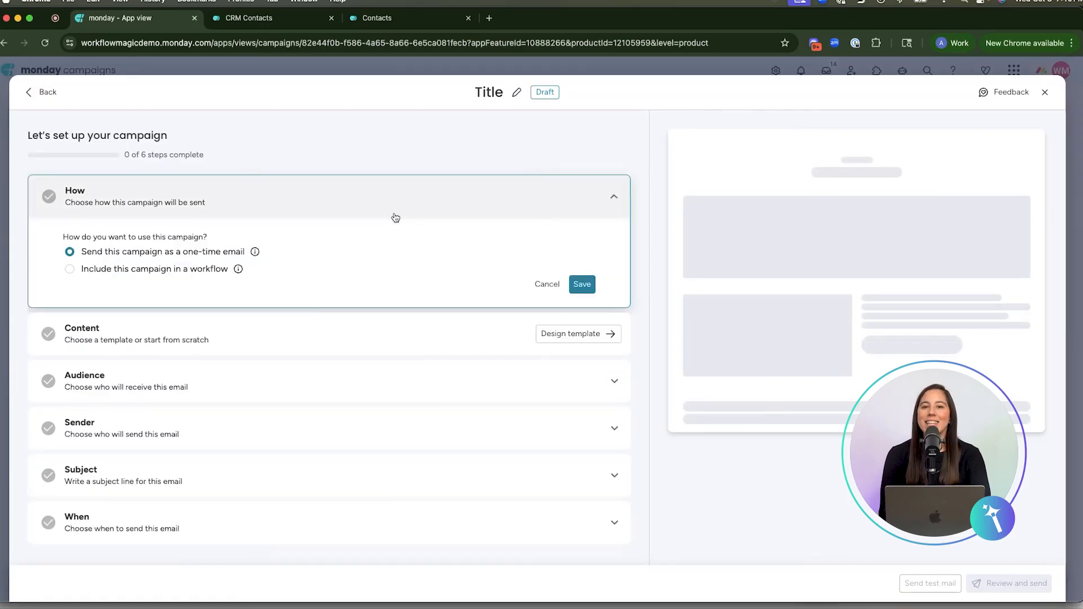
mouse_move(168, 256)
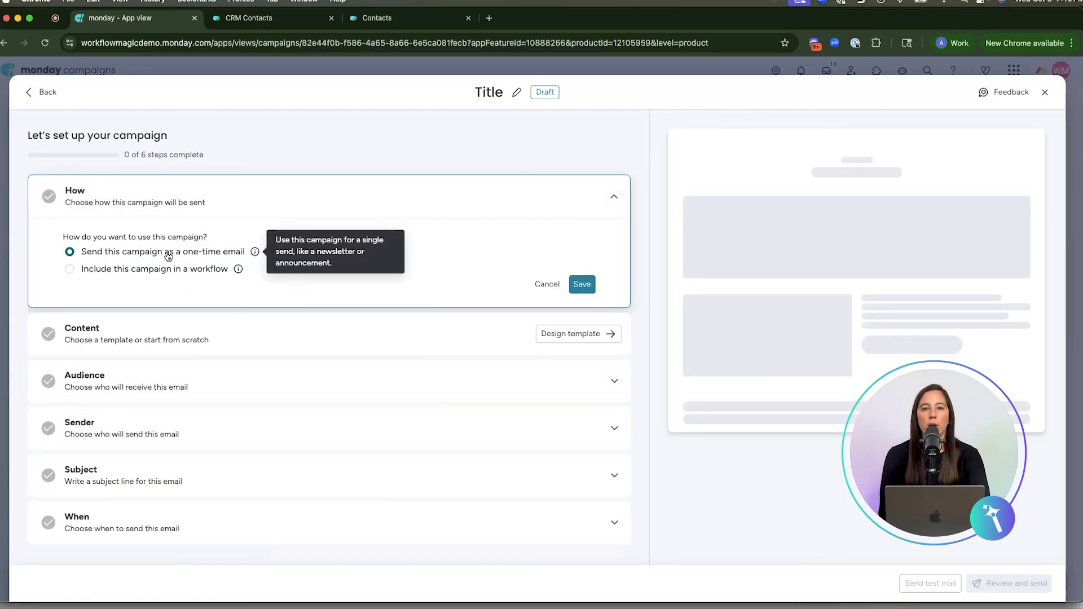
left_click(582, 283)
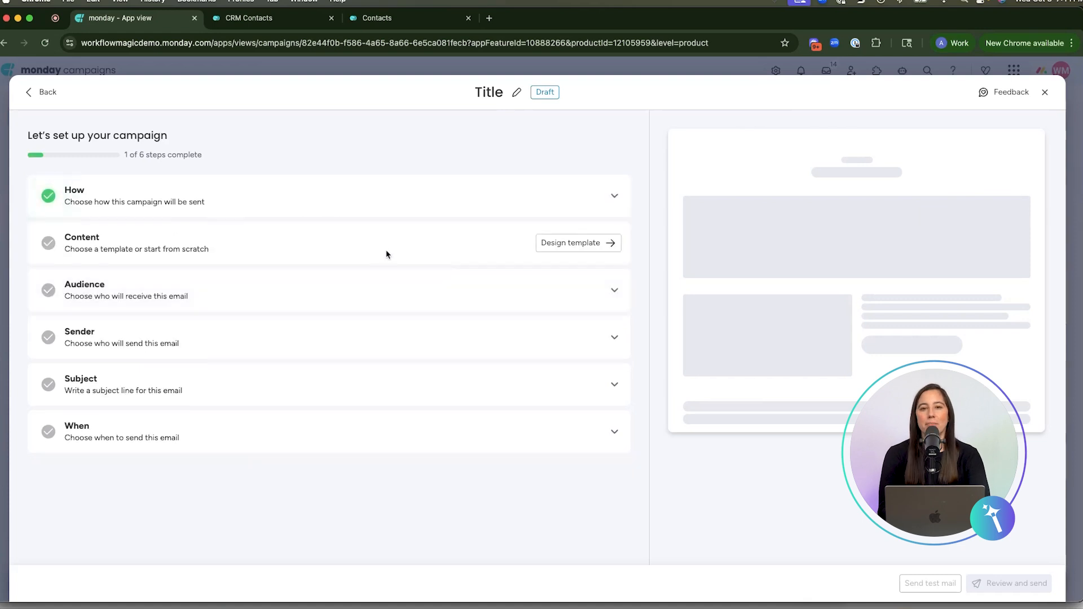
Start the campaign's email content from scratch and place a title block at the start of the layout.
left_click(577, 246)
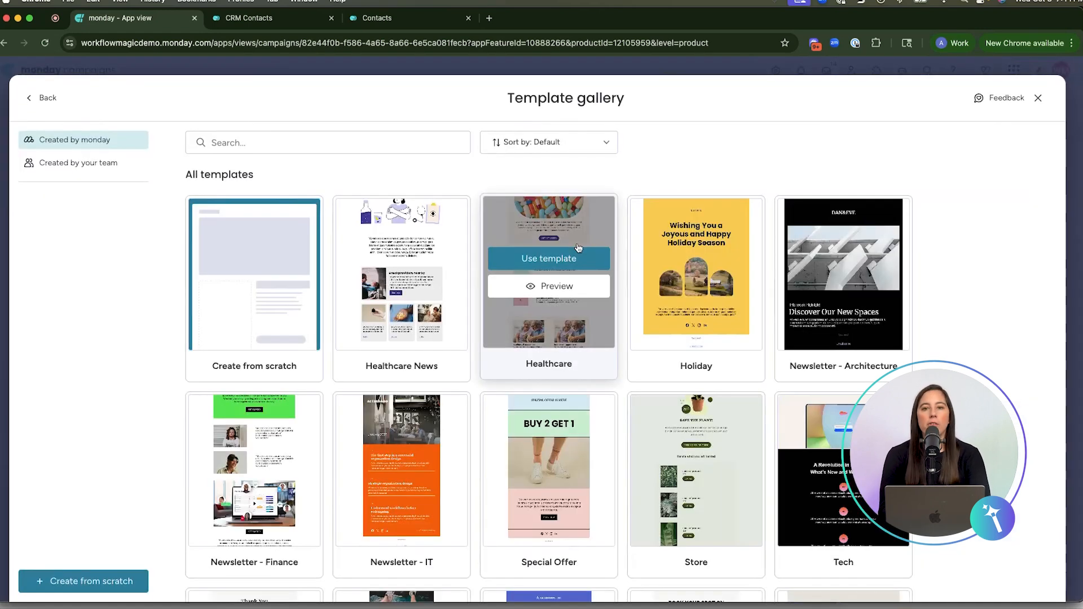
scroll(485, 423, "down", 1)
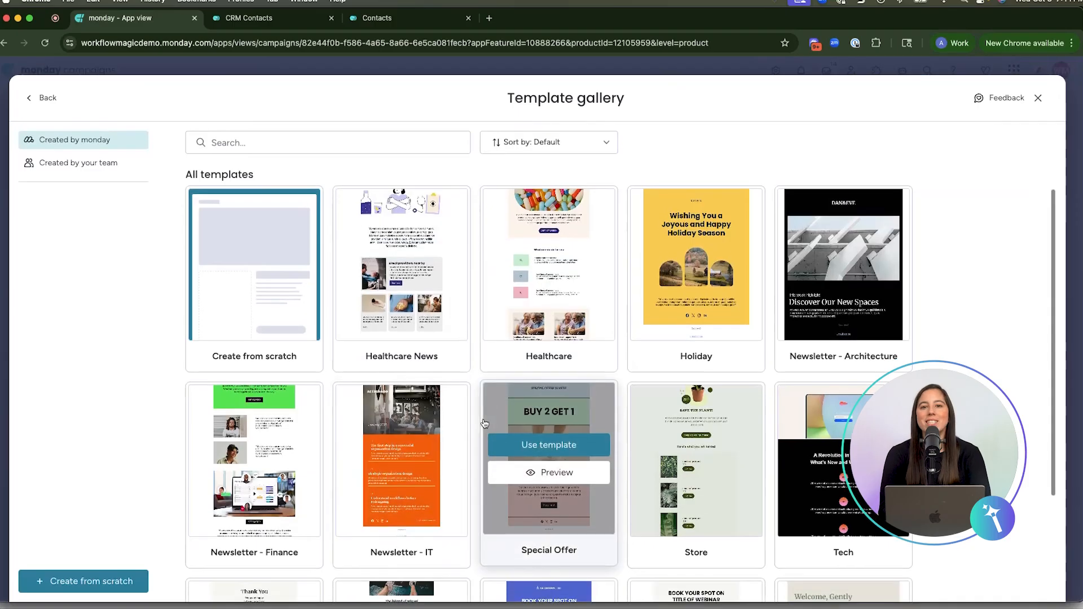
scroll(484, 424, "down", 3)
scroll(484, 424, "up", 3)
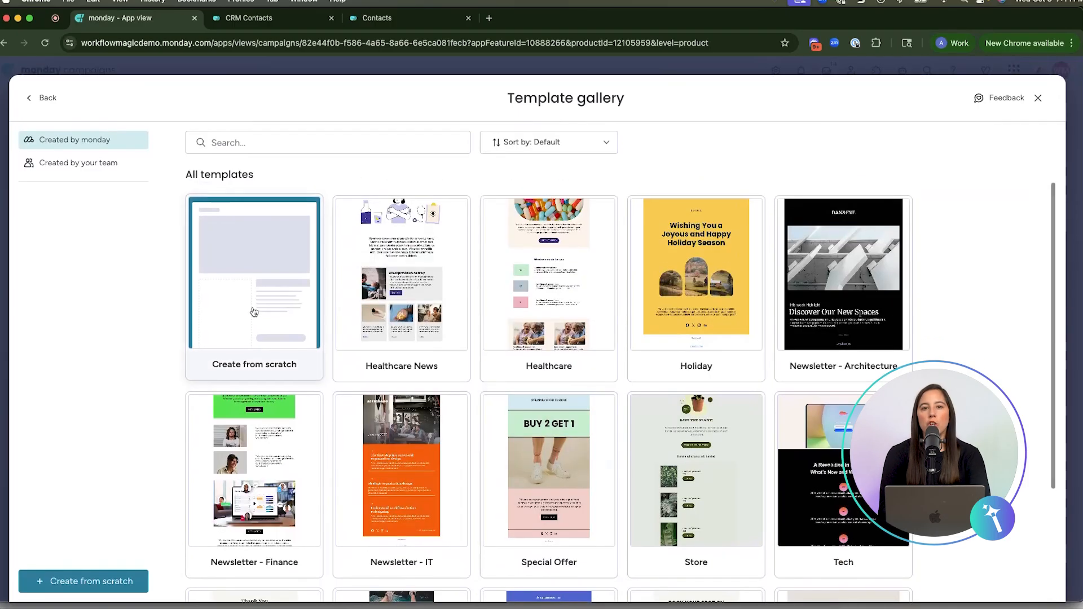
left_click(230, 308)
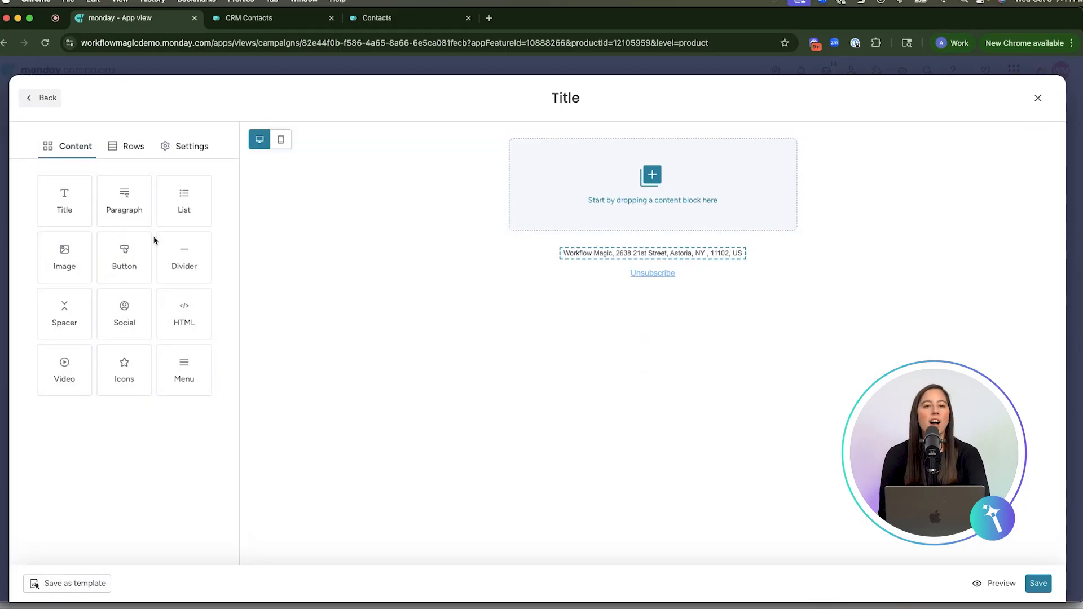
left_click_drag(64, 192, 559, 139)
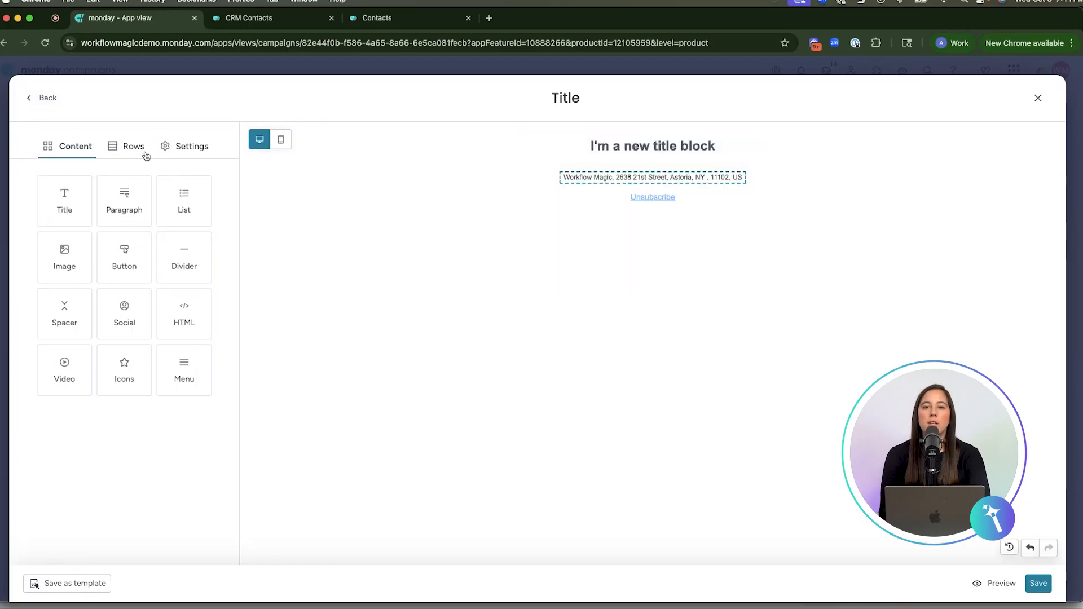
Add one-, two- and three-column rows holding image, video and HTML blocks, and open the title and image block properties.
left_click(127, 146)
left_click_drag(104, 225, 557, 216)
left_click_drag(64, 257, 556, 264)
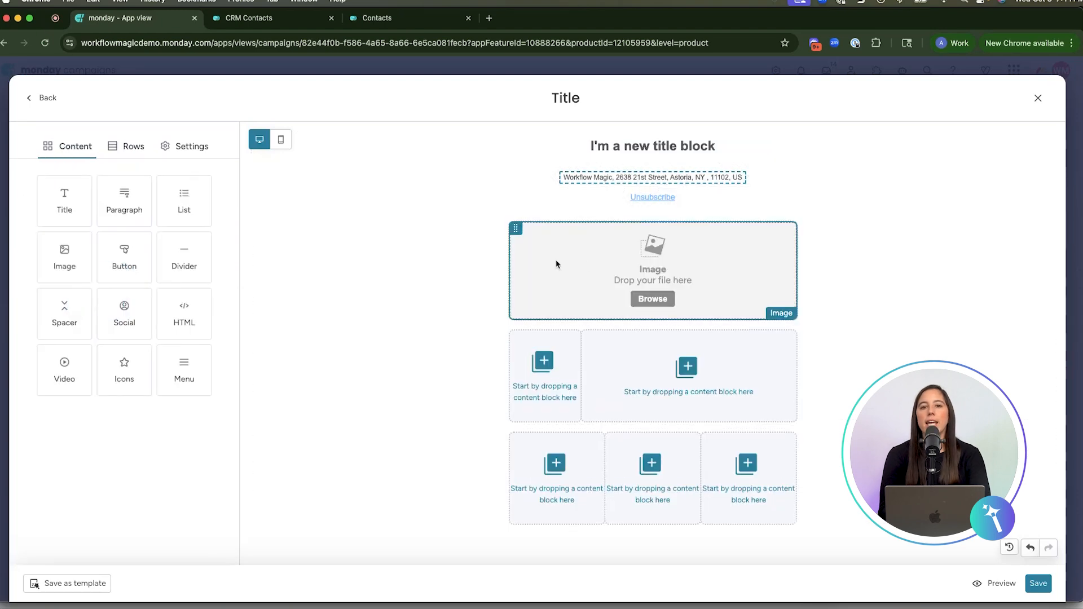
left_click_drag(56, 364, 632, 353)
left_click_drag(184, 314, 551, 474)
left_click(623, 145)
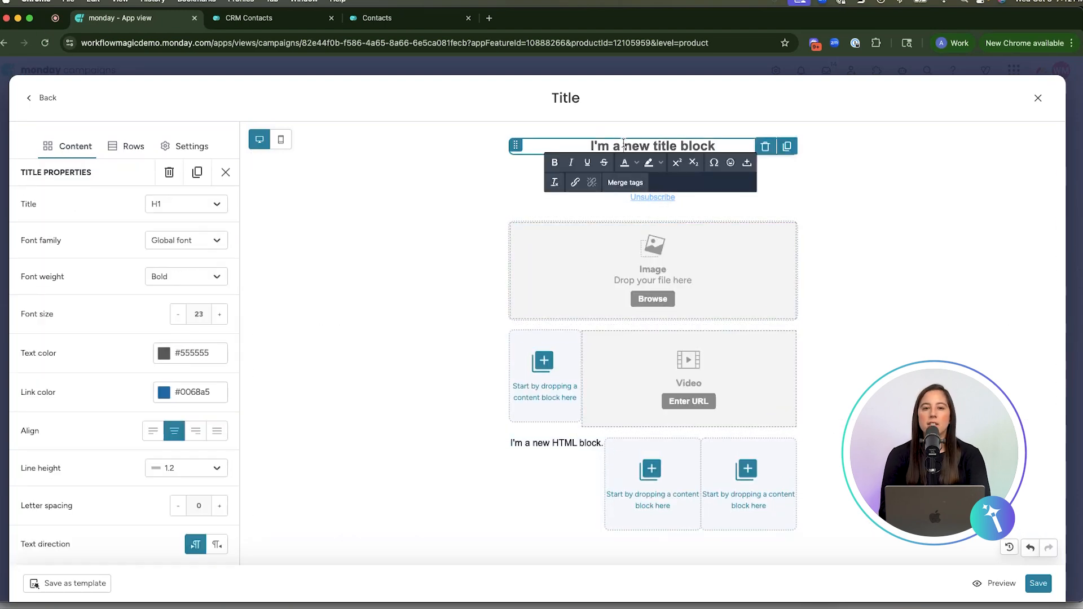
left_click(566, 270)
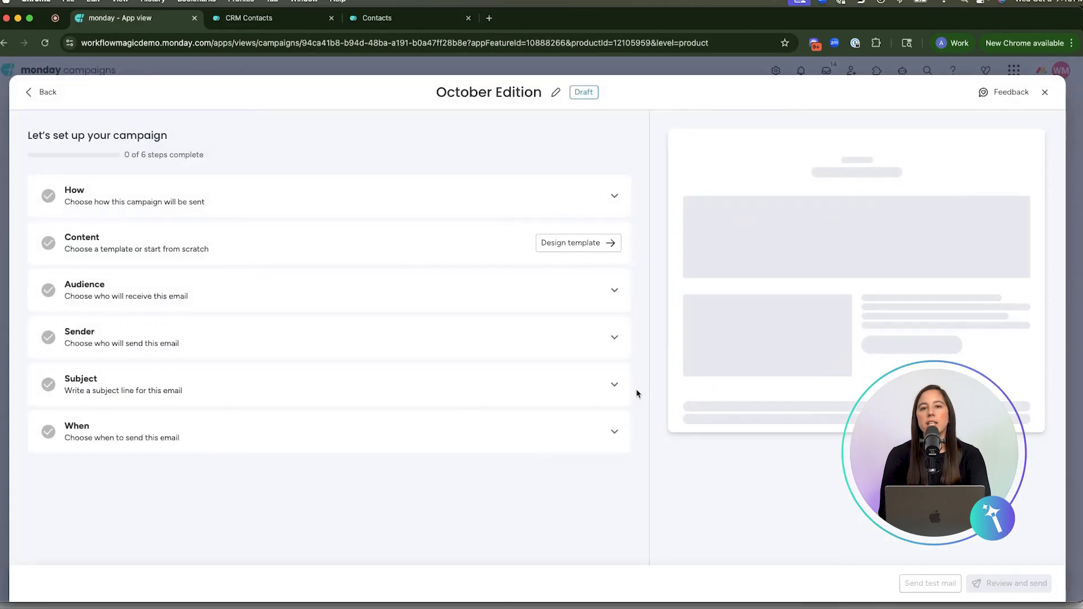
Save the October Edition campaign's sending method as a one-time email and choose a ready-made newsletter template for its content.
left_click(577, 286)
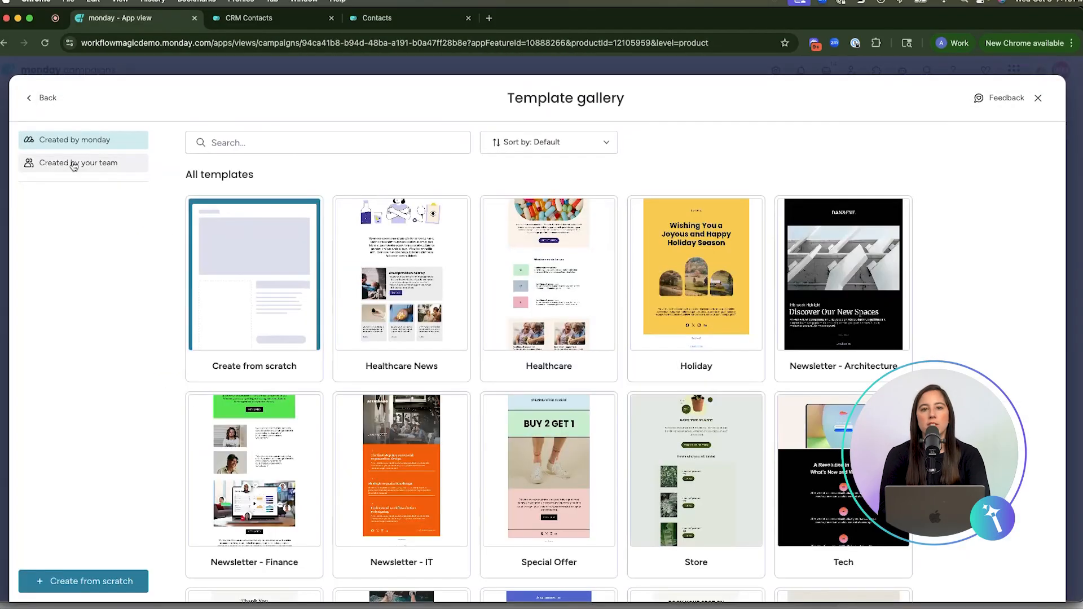
left_click(73, 163)
left_click(397, 259)
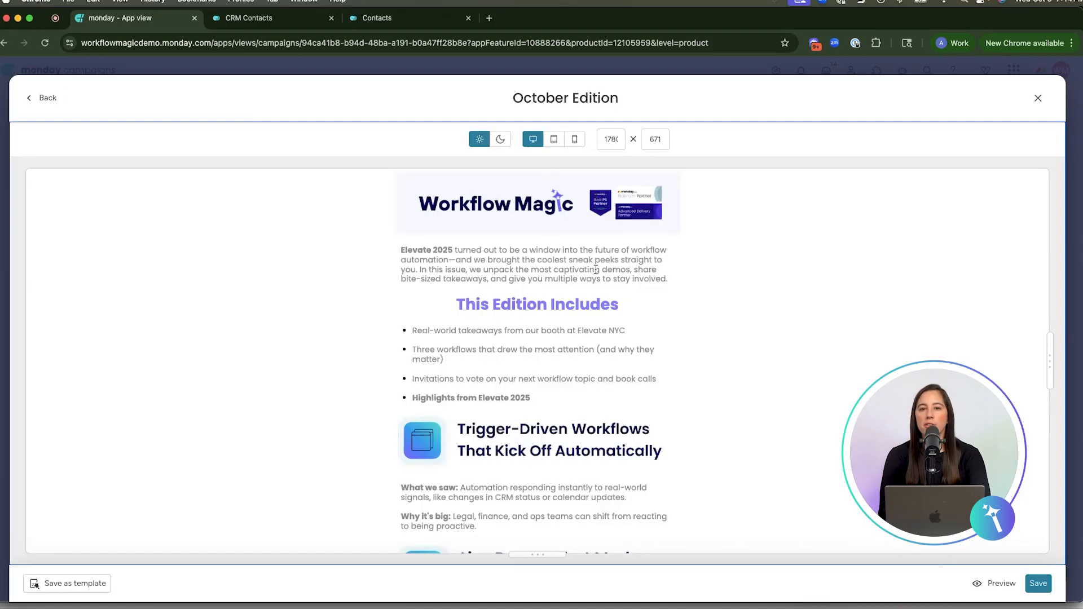
Preview the October Edition newsletter at tablet and mobile sizes and look through the mobile layout.
left_click(552, 140)
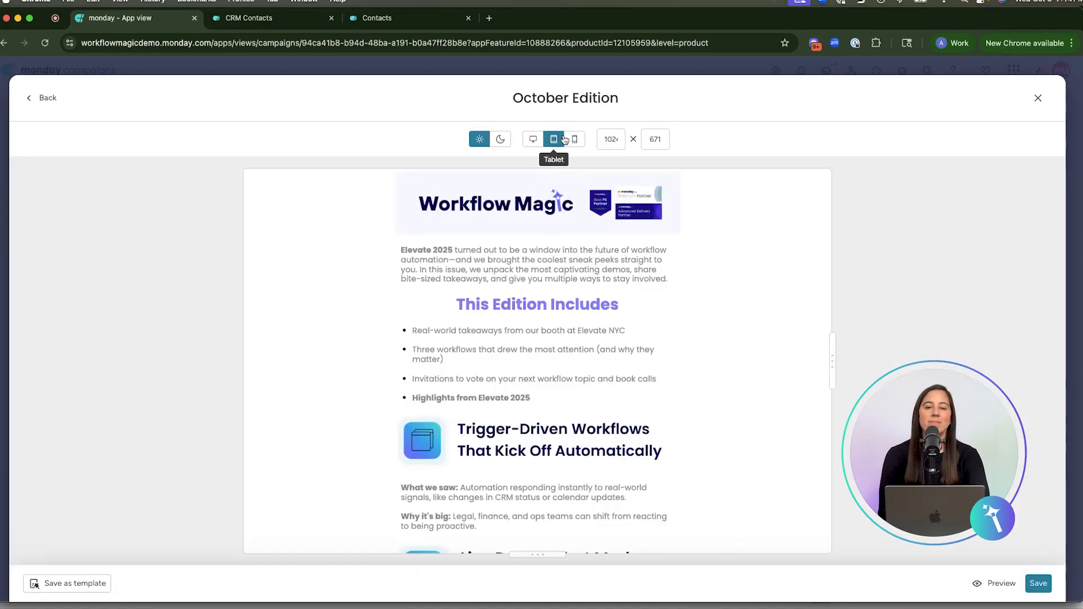
left_click(574, 139)
scroll(578, 330, "down", 3)
scroll(578, 330, "down", 5)
scroll(578, 330, "up", 10)
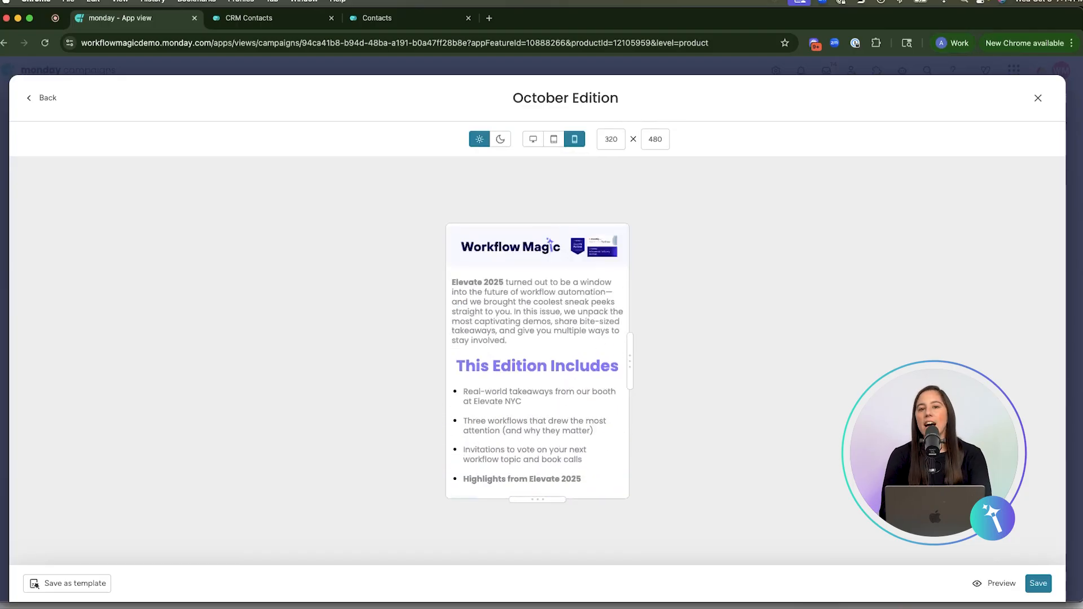
Save the October Edition email design and return to the campaign setup.
left_click(1038, 584)
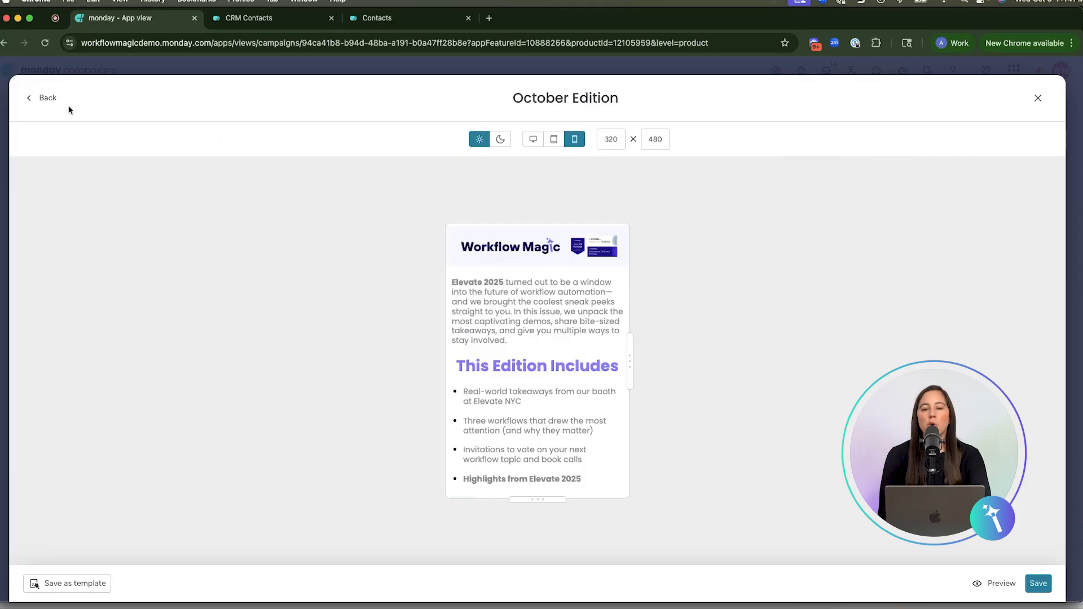
left_click(38, 98)
left_click(38, 98)
Compose the email subject from a thumbs-up emoji and the dynamic Industry and Content fields, and save it.
left_click(258, 395)
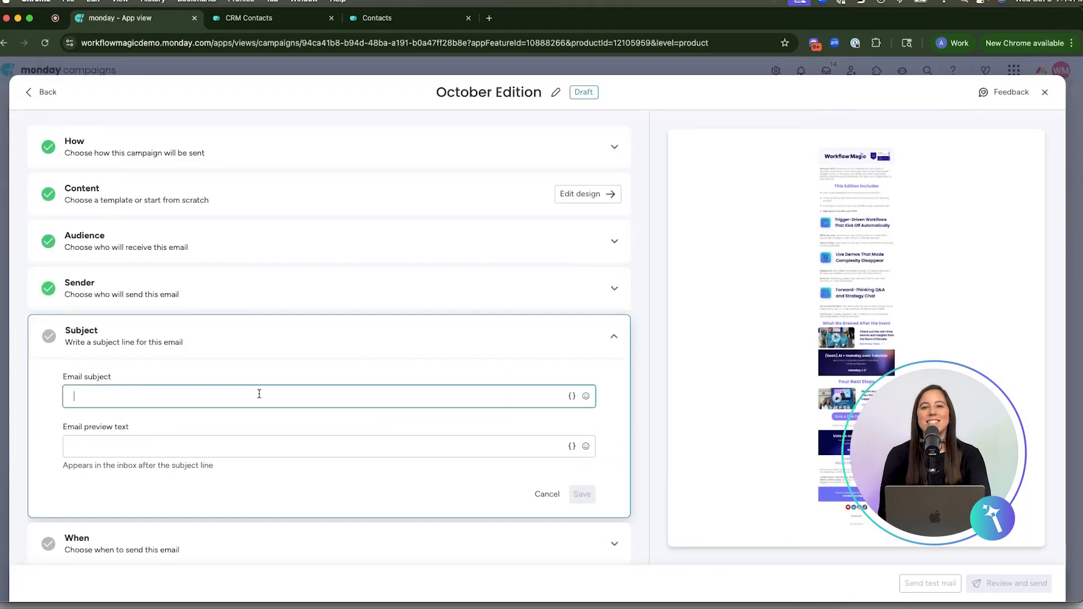
left_click(585, 395)
left_click(454, 482)
left_click(571, 396)
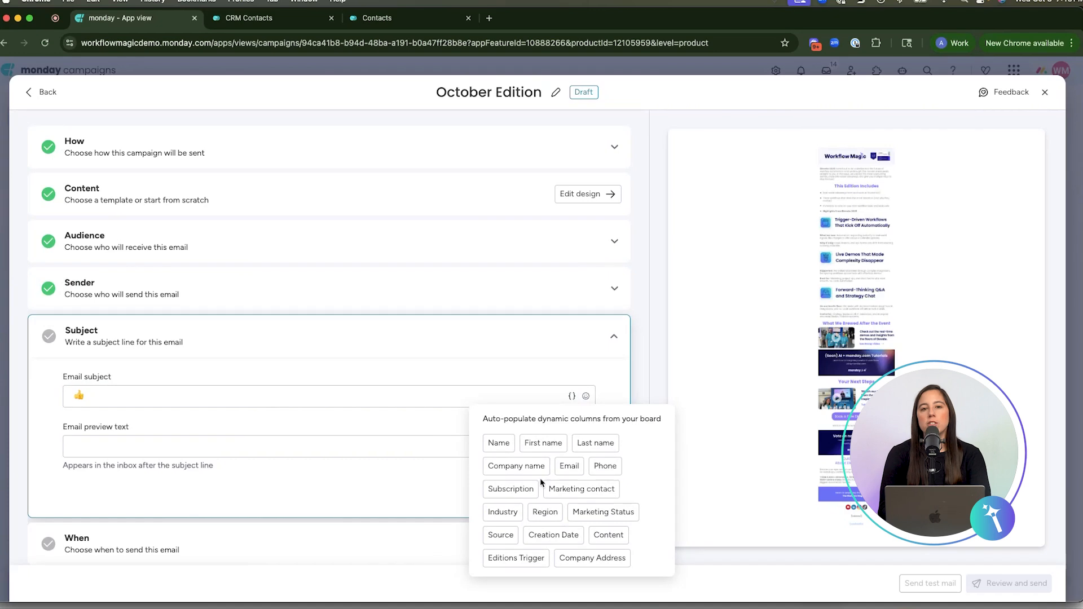
left_click(507, 514)
left_click(608, 535)
left_click(343, 374)
scroll(535, 479, "down", 1)
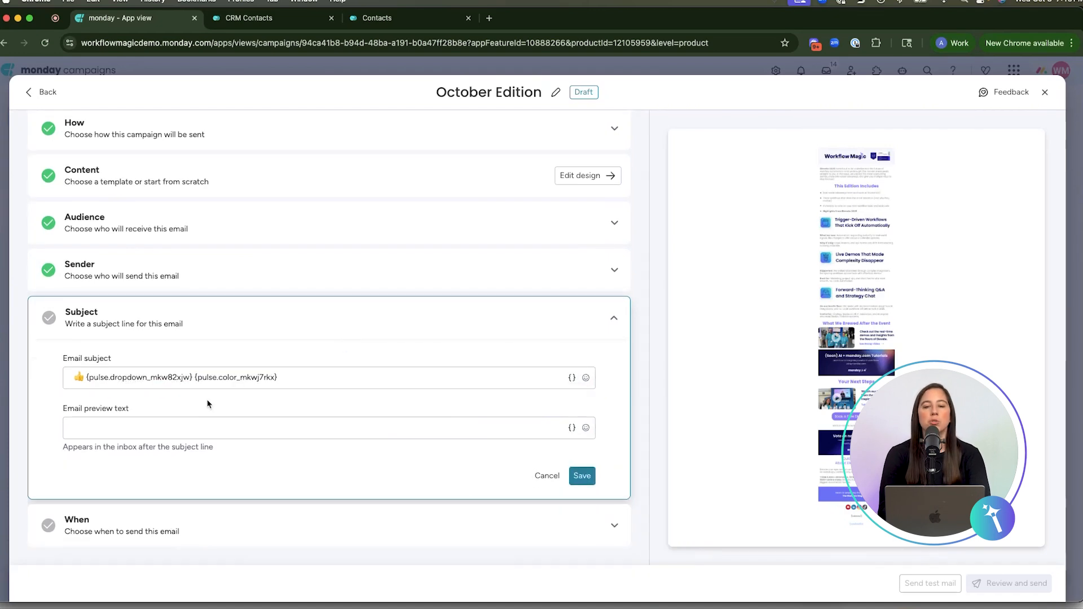
left_click(581, 475)
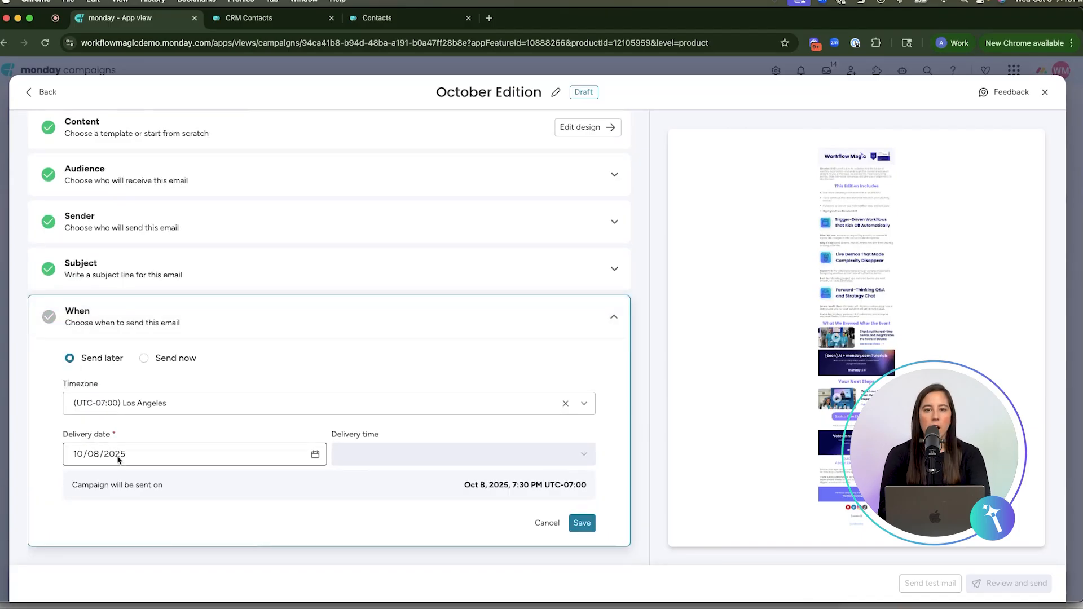
Set the campaign's delivery to Send now and launch the October Edition campaign.
left_click(171, 359)
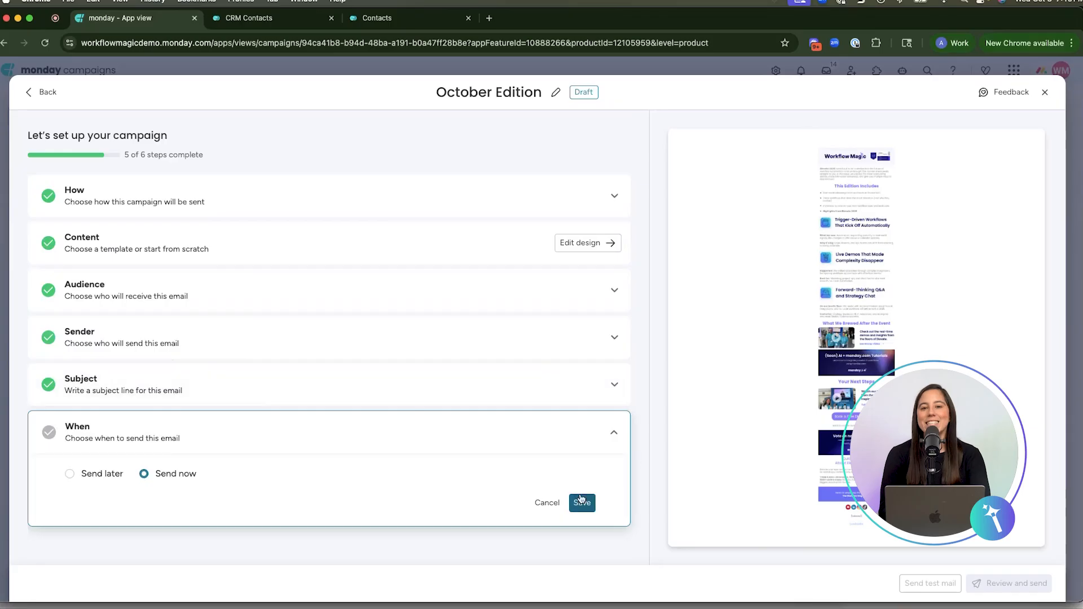
left_click(581, 502)
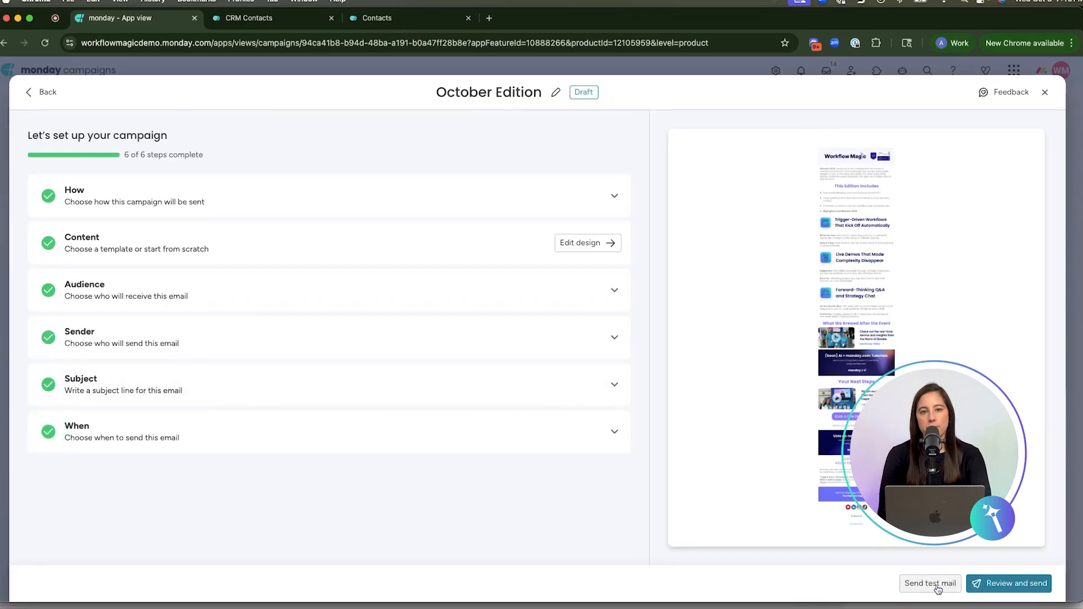
left_click(1008, 585)
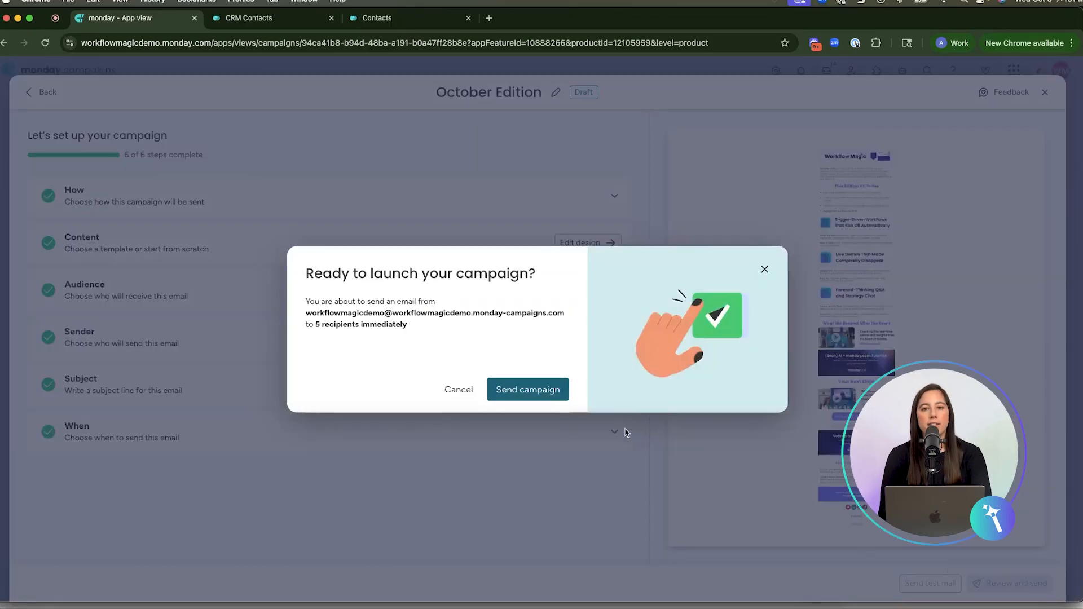
left_click(523, 390)
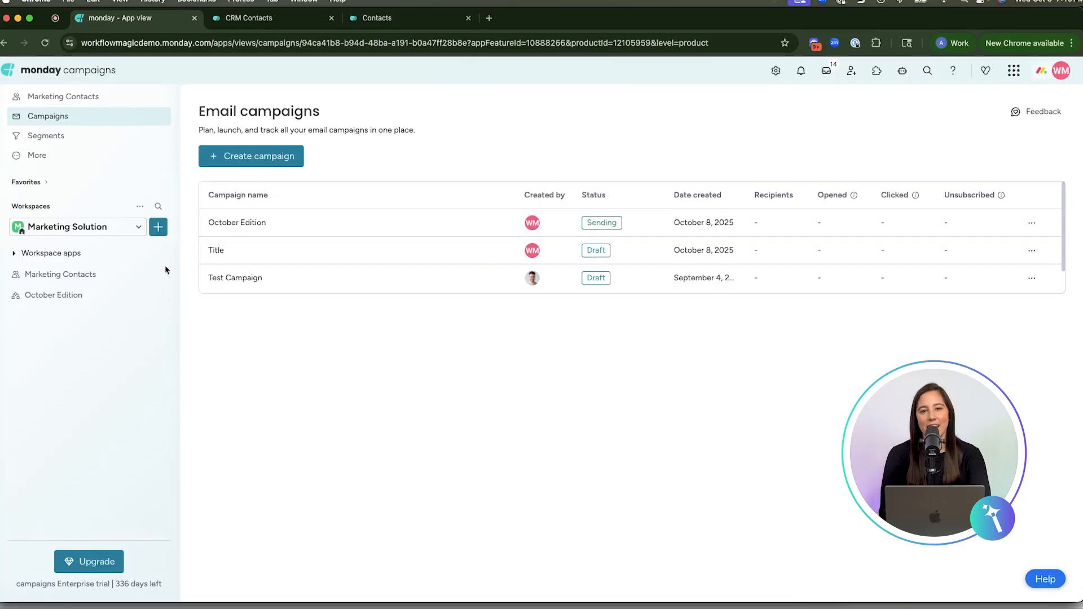
Examine the October Edition campaign's details and its analytics for bounced, unsubscribed, clicked and delivered contacts, then close them.
left_click(97, 273)
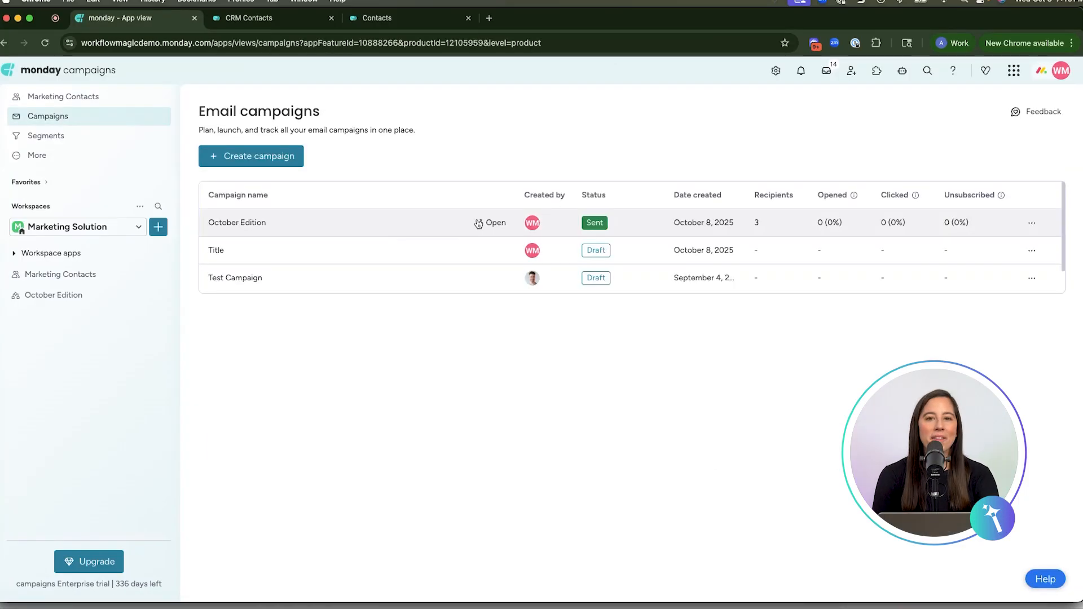
left_click(476, 223)
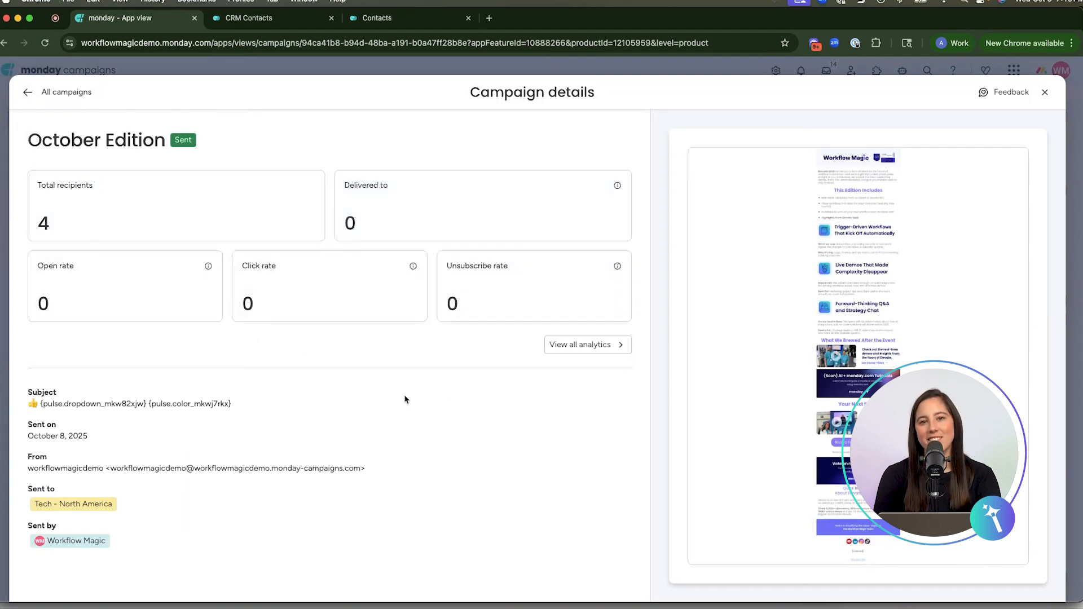
left_click(575, 351)
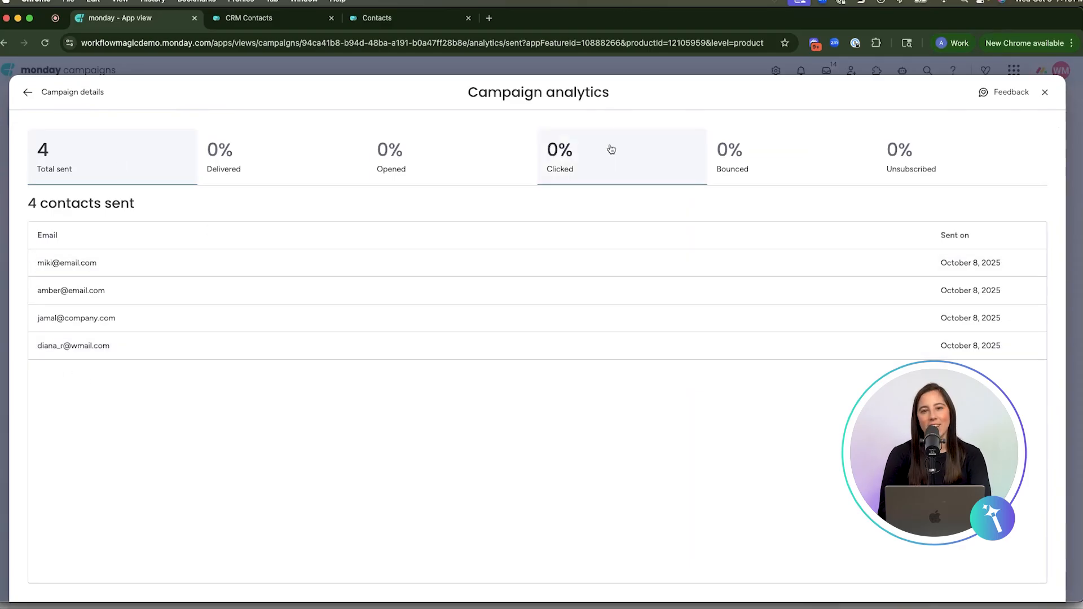
left_click(721, 150)
left_click(903, 155)
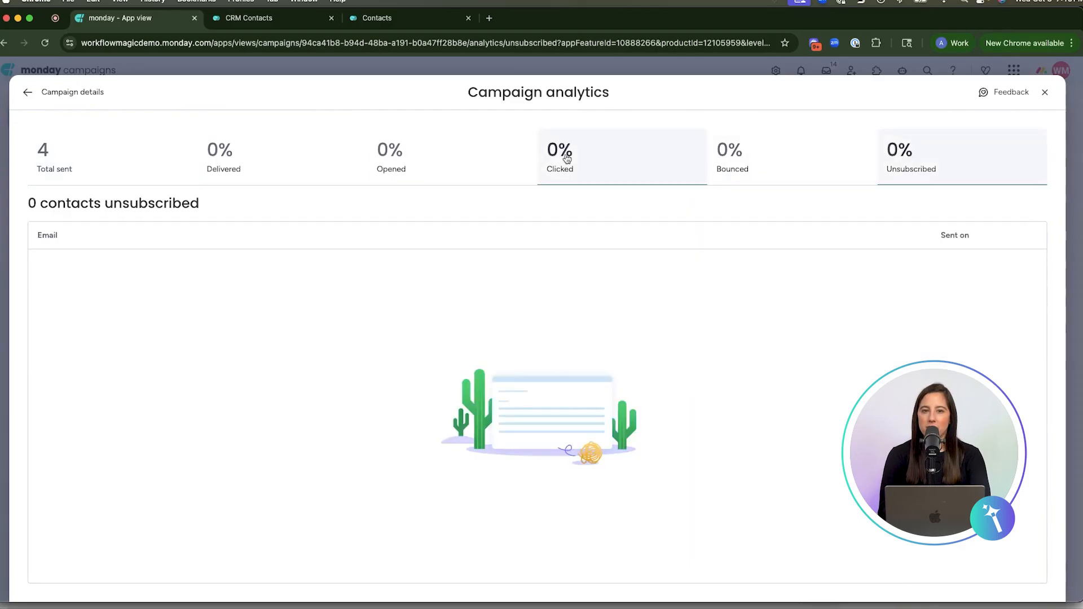
left_click(558, 151)
left_click(220, 170)
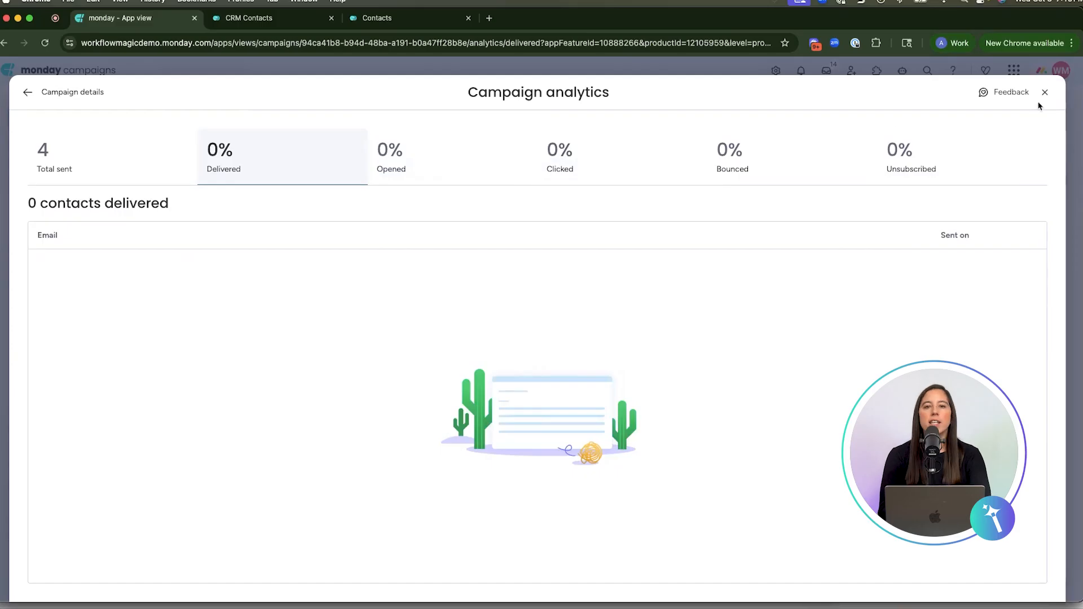
left_click(1044, 93)
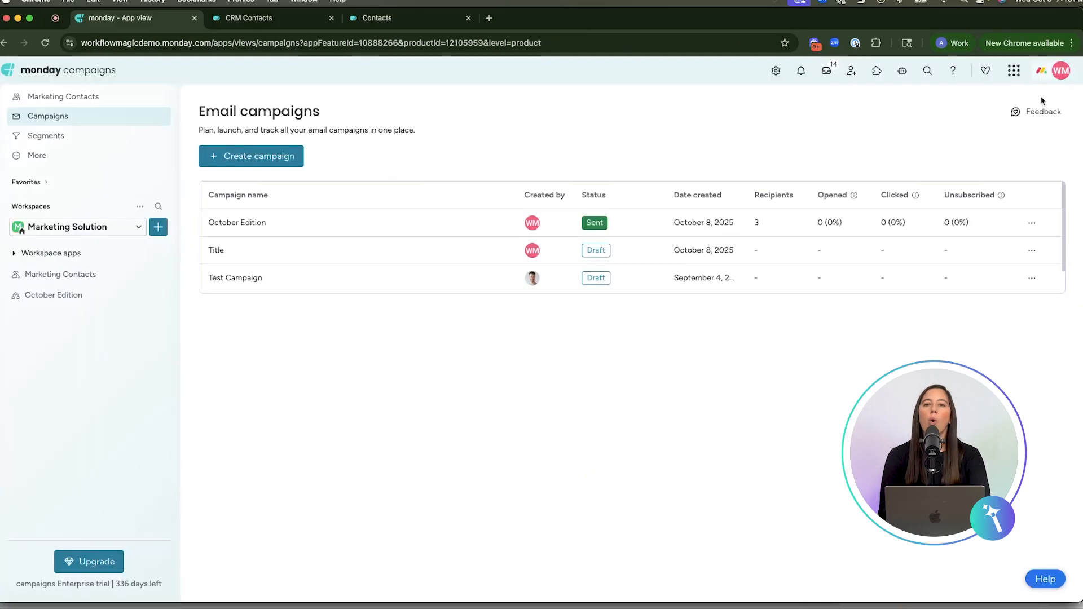
Review the Marketing Contacts board's dashboard, from the region and source breakdowns to the content type and monthly contact charts.
left_click(96, 276)
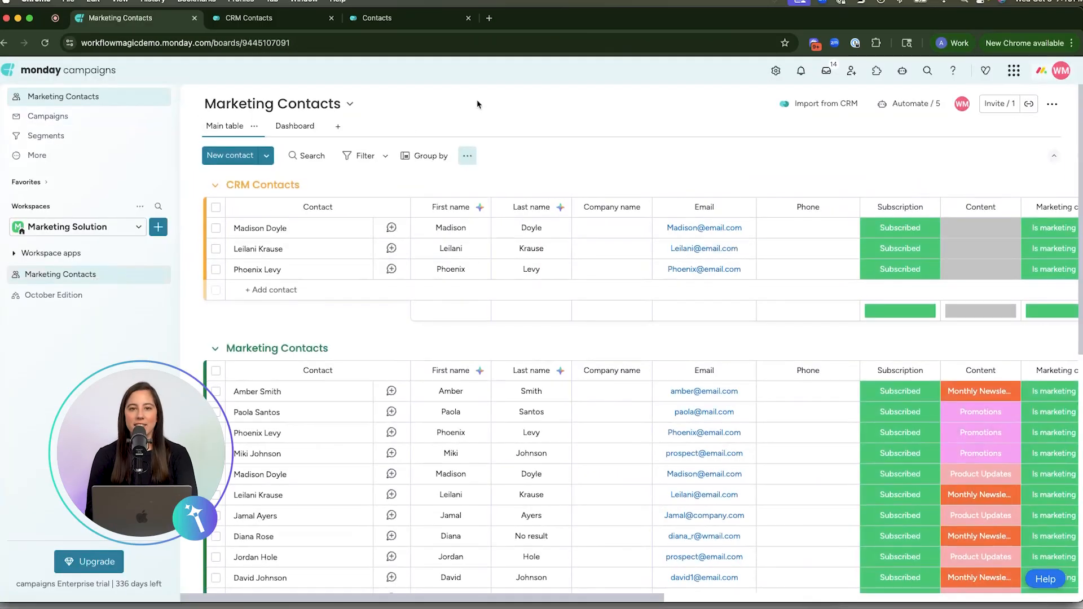
left_click(289, 127)
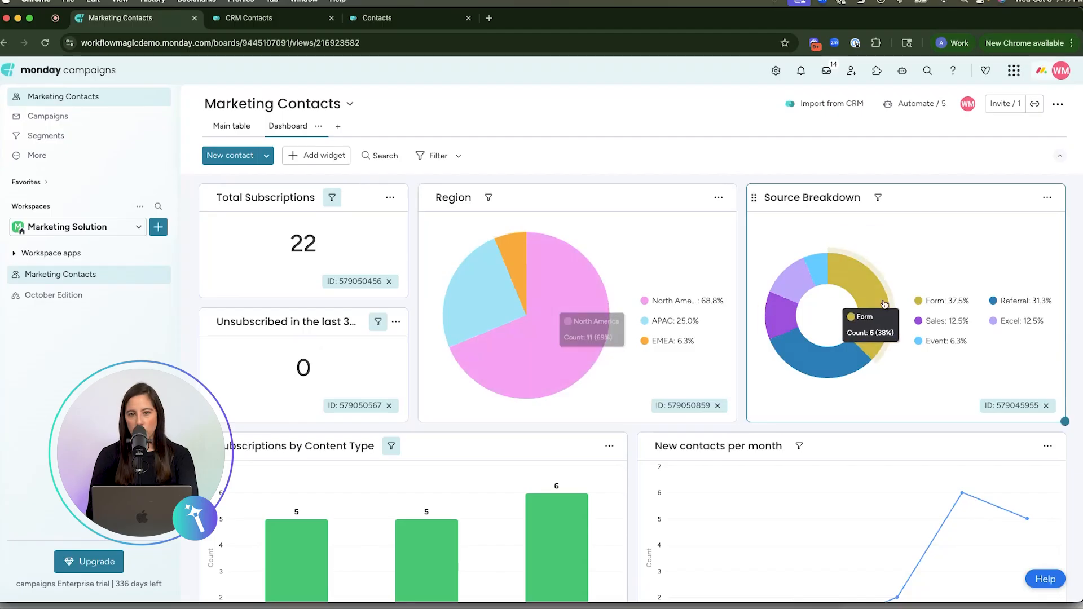
scroll(902, 320, "down", 3)
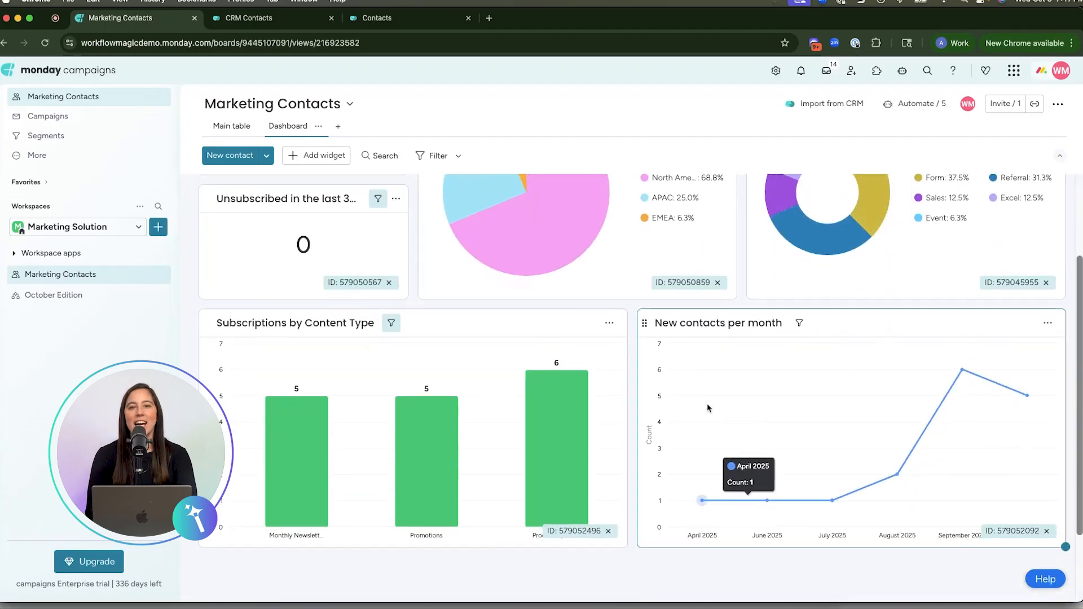